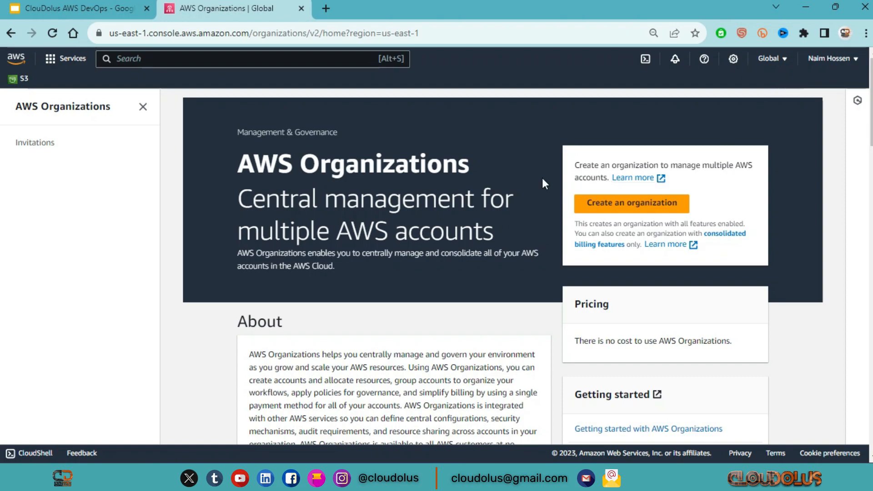
Create an AWS organization, then open the Add an AWS account page and review the form for creating an account
left_click(649, 209)
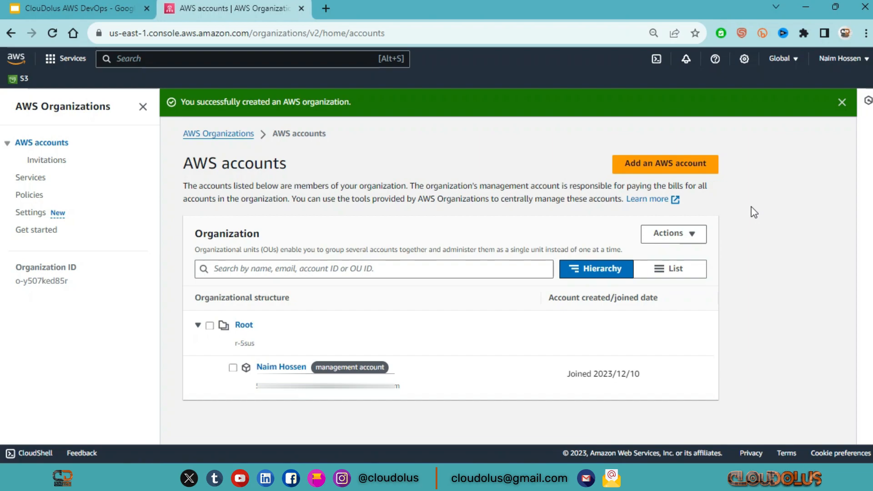
left_click(662, 168)
scroll(455, 204, "down", 4)
scroll(297, 212, "up", 4)
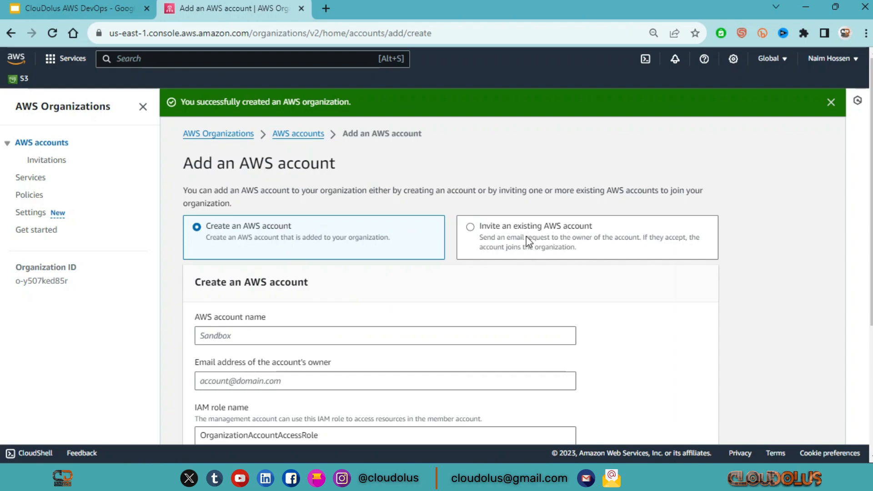
scroll(525, 236, "down", 2)
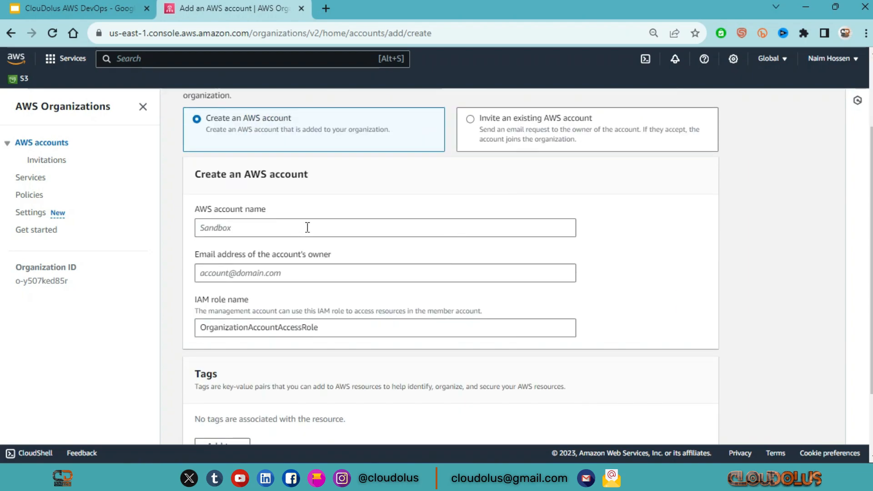
left_click_drag(196, 175, 356, 180)
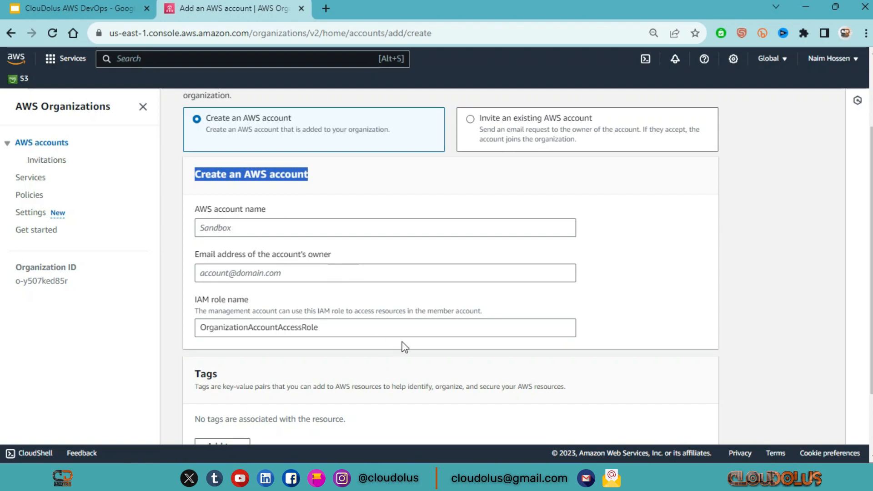
scroll(373, 337, "down", 2)
scroll(460, 306, "up", 5)
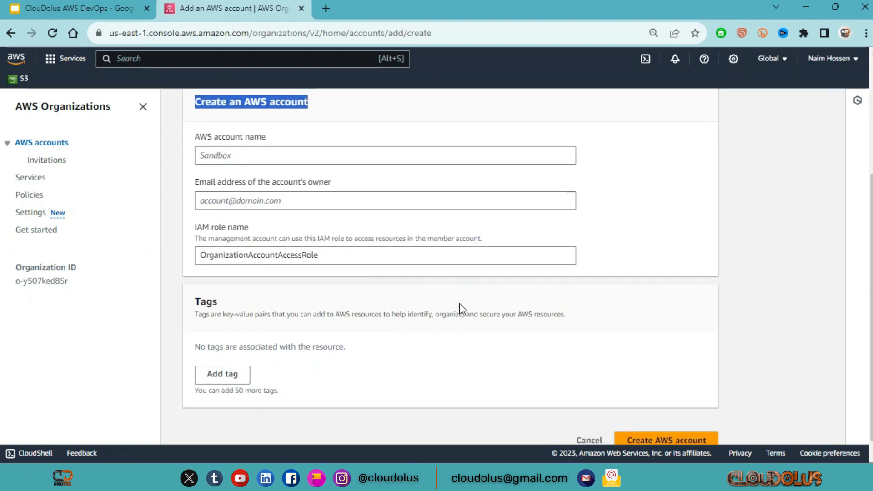
Invite an existing AWS account using its owner's e-mail address, with the message "For request AWS Organization add account."
left_click(556, 239)
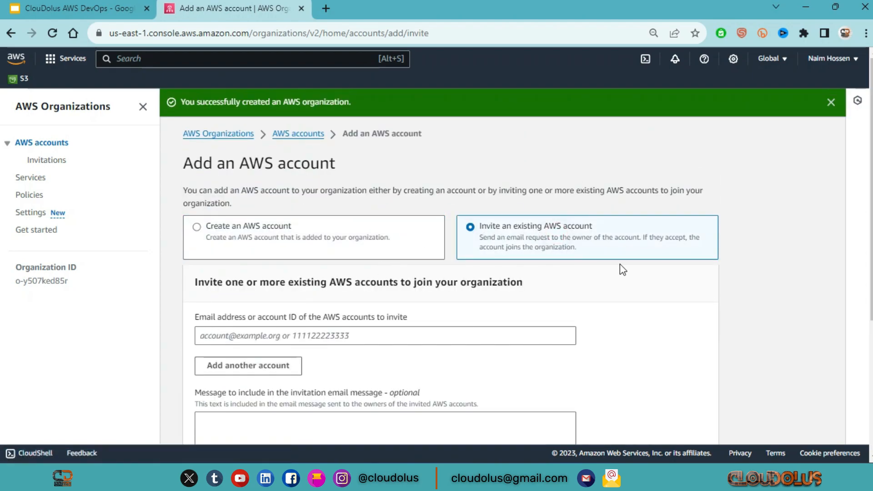
scroll(271, 334, "down", 2)
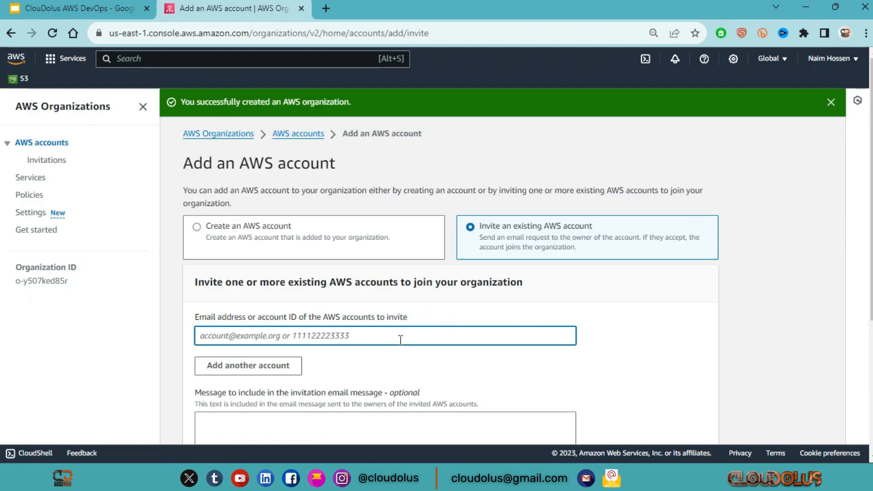
left_click(399, 341)
scroll(500, 253, "down", 2)
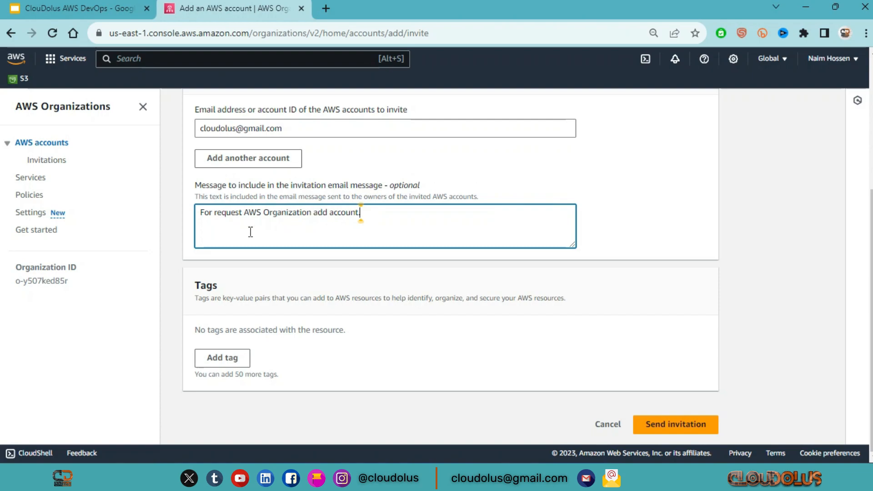
left_click(612, 244)
scroll(673, 372, "up", 5)
scroll(672, 371, "down", 5)
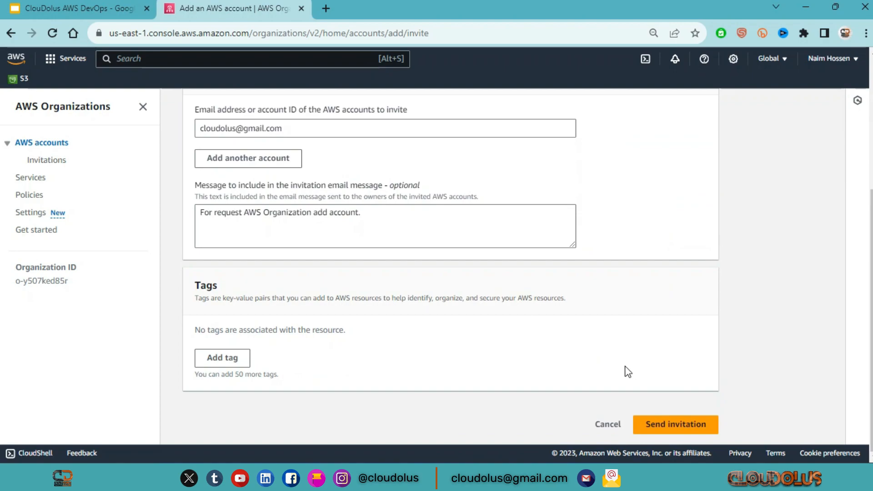
left_click(682, 427)
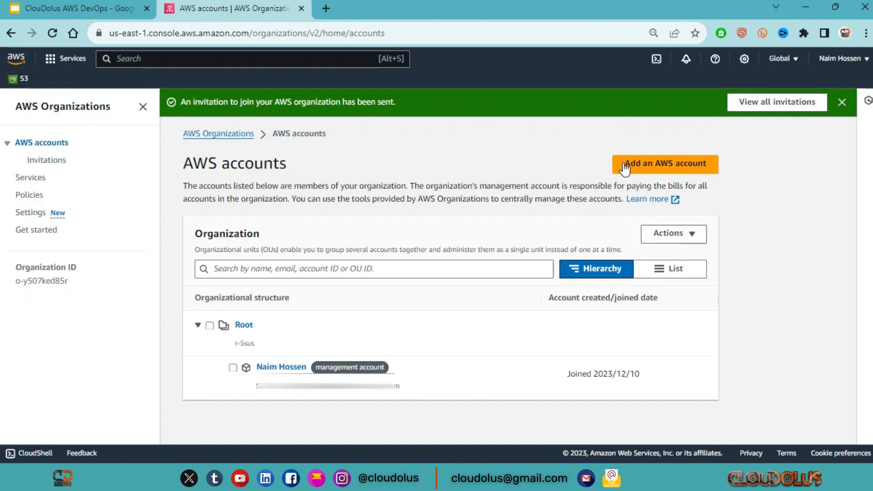
Open the organization's invitations list and check the expiration date of the sent invitation
left_click(42, 162)
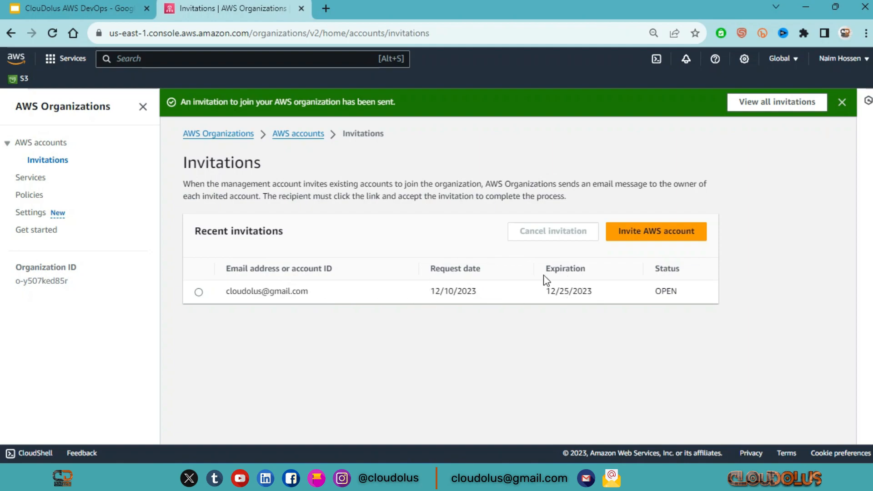
left_click_drag(542, 293, 589, 294)
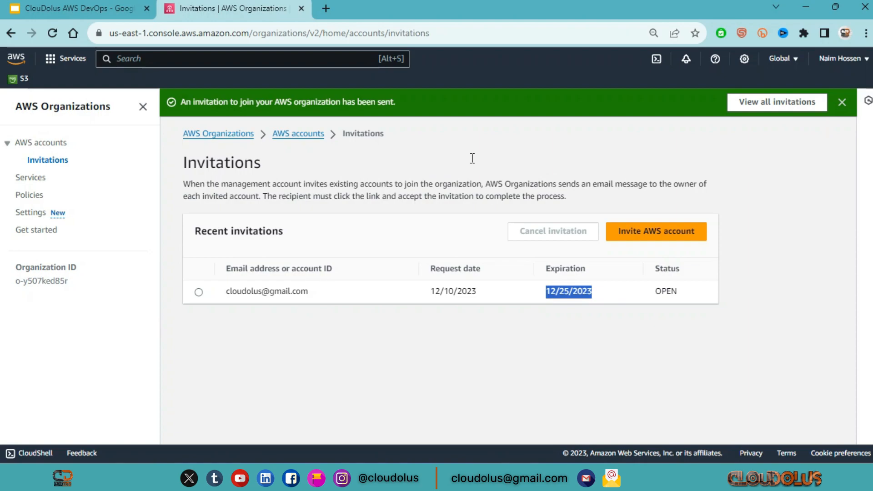
Switch to the invited account's incognito window, reload its invitations and review the sender, organization details, organization ID and notes
left_click(806, 6)
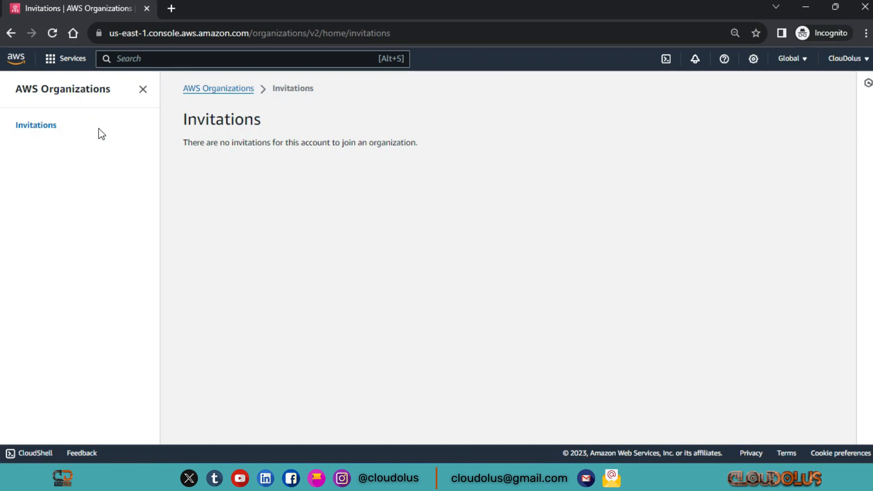
left_click(51, 34)
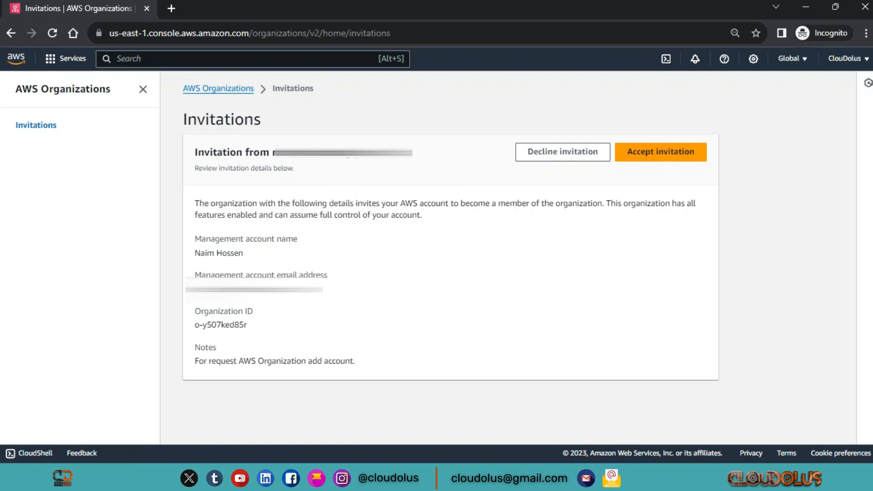
left_click_drag(413, 152, 272, 153)
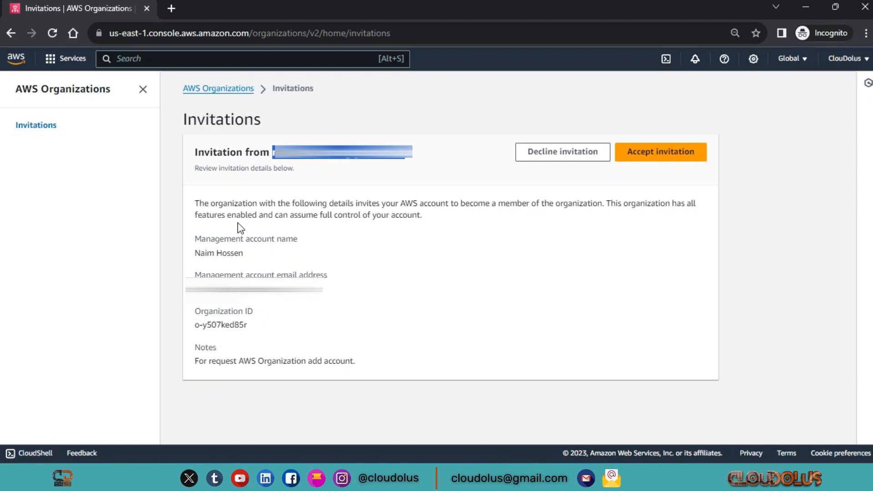
left_click_drag(425, 217, 182, 222)
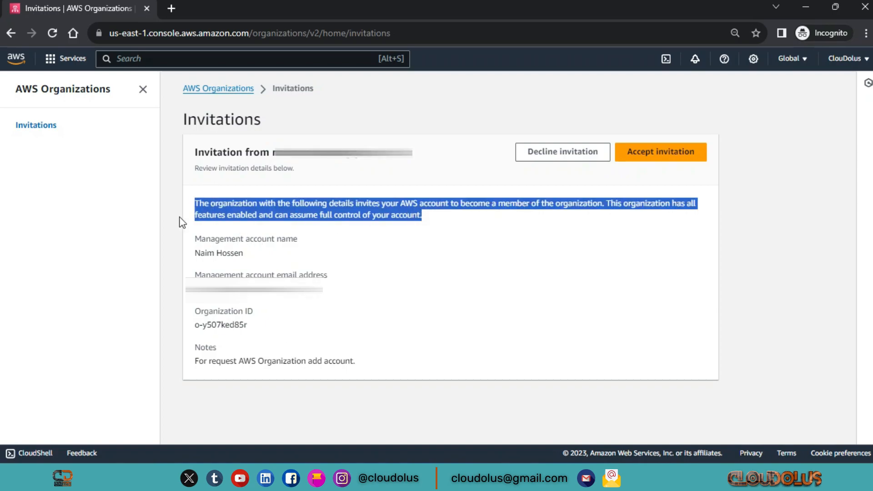
left_click_drag(309, 292, 189, 286)
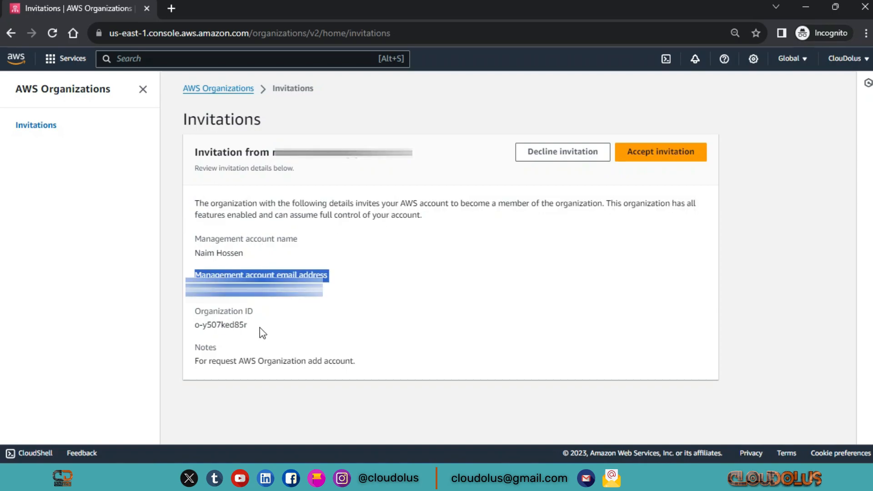
left_click_drag(259, 328, 163, 322)
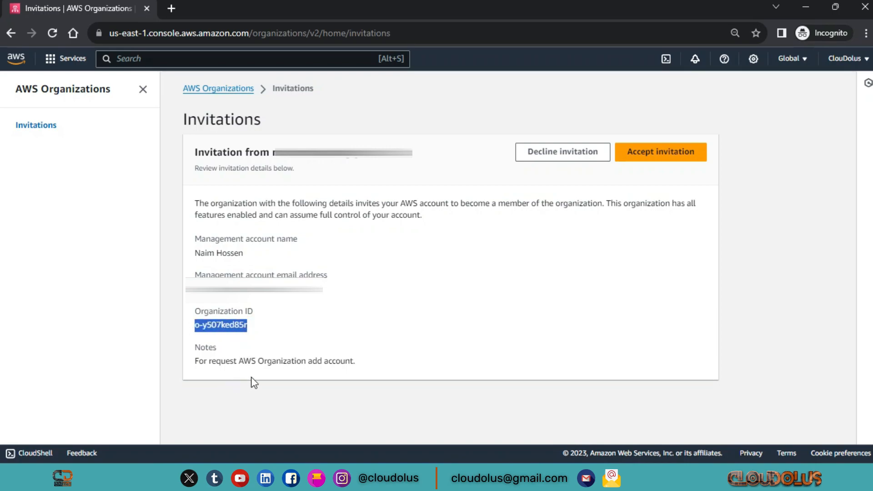
left_click_drag(206, 349, 195, 361)
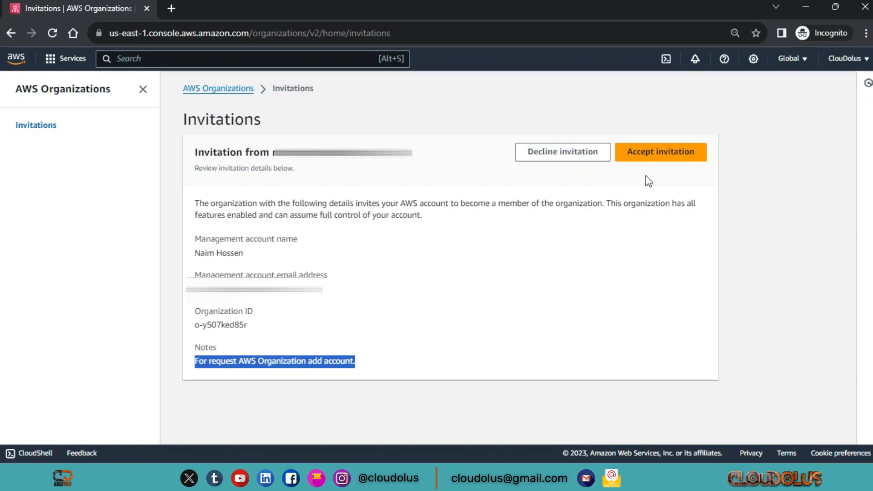
Accept the invitation to join the organization and look over the organization dashboard
left_click(655, 155)
scroll(455, 222, "down", 1)
scroll(478, 226, "up", 1)
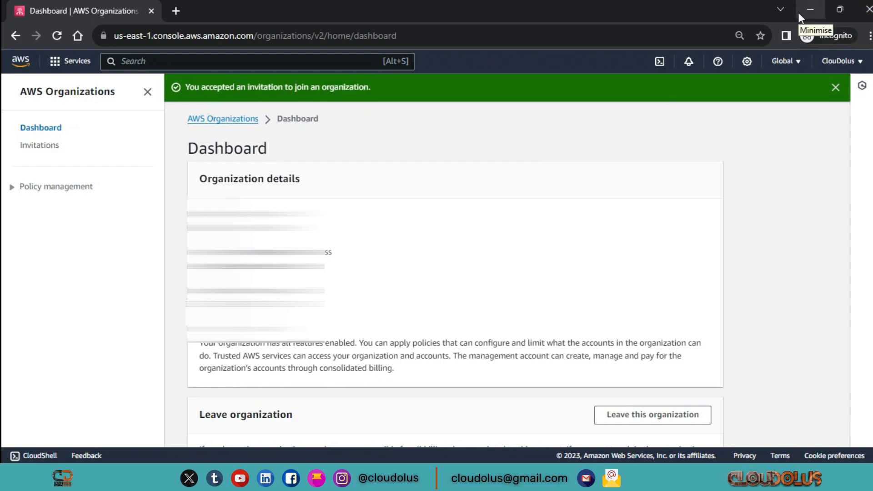
Return to the management account's window, reload the invitations list and check the invitation's status
left_click(812, 12)
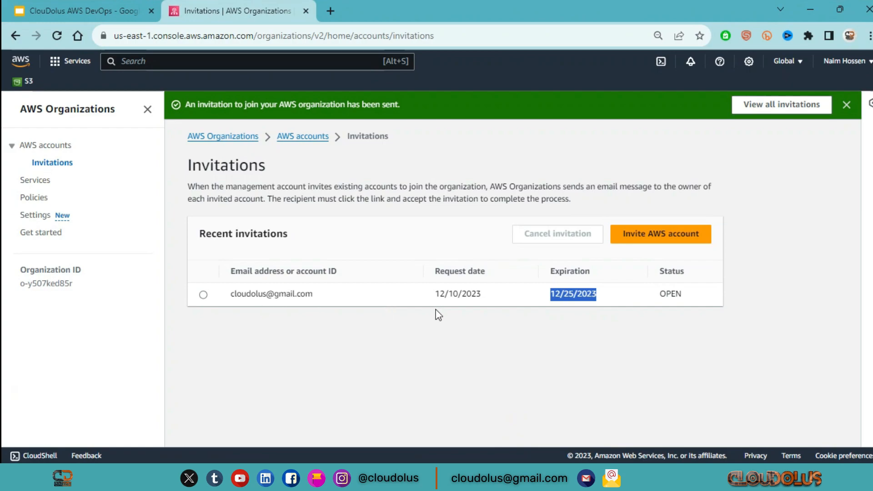
left_click(656, 391)
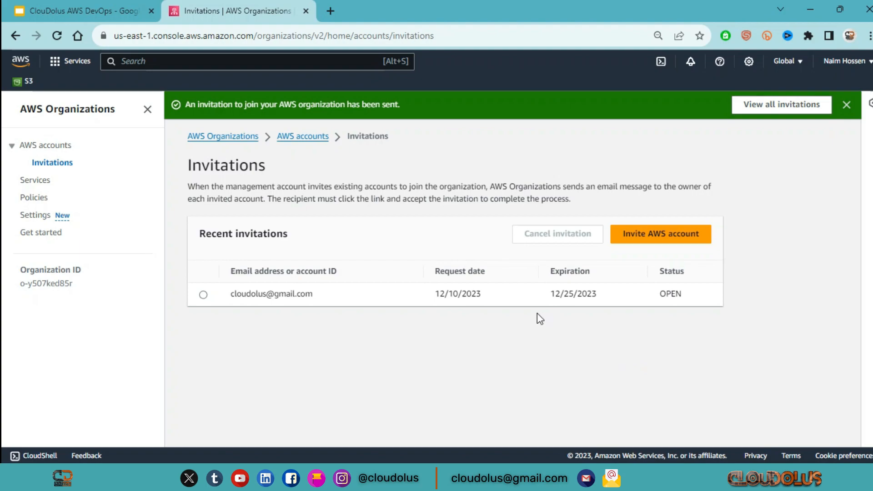
left_click(57, 36)
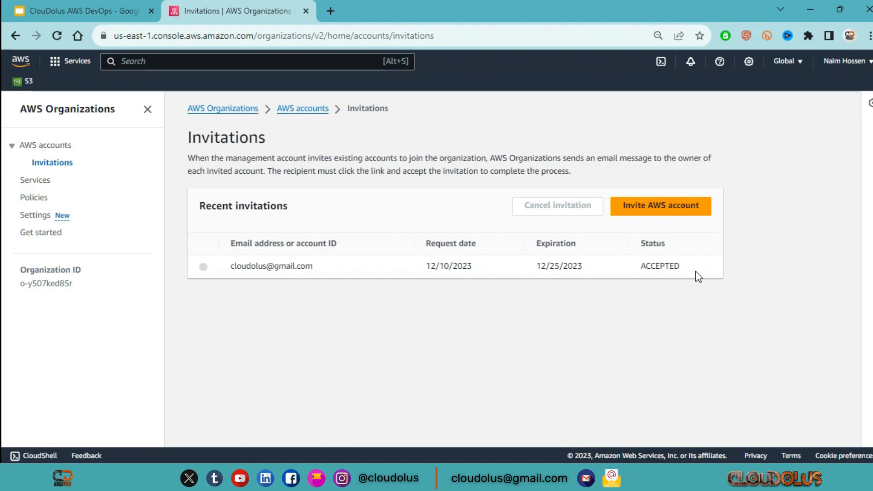
left_click_drag(693, 269, 636, 265)
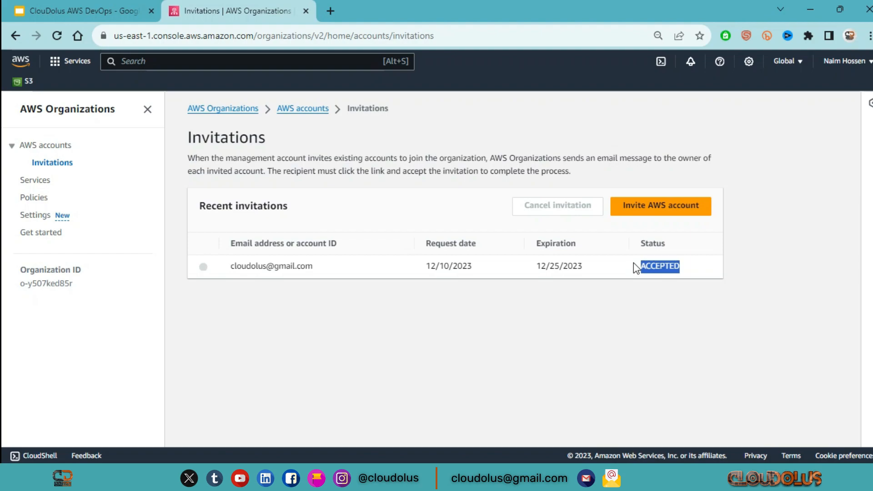
Open the organization's AWS accounts list and examine the root and the member account under it
left_click(45, 146)
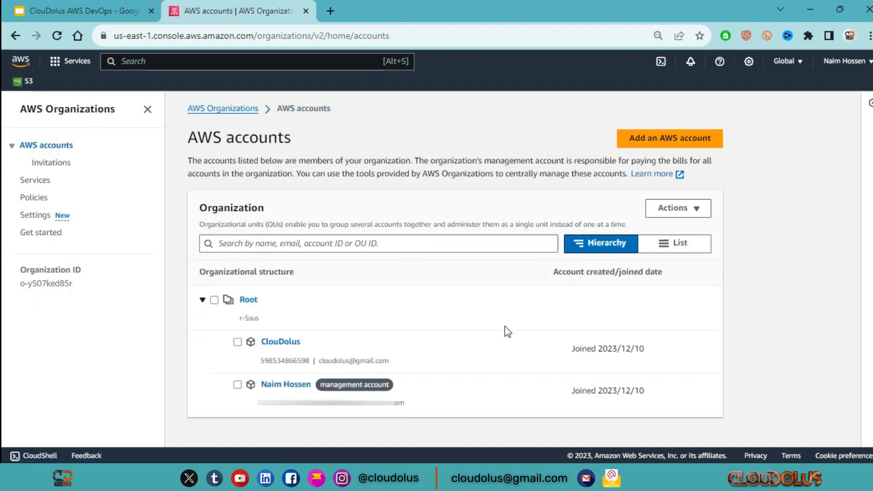
left_click_drag(260, 301, 173, 295)
left_click(402, 304)
left_click_drag(314, 343, 264, 338)
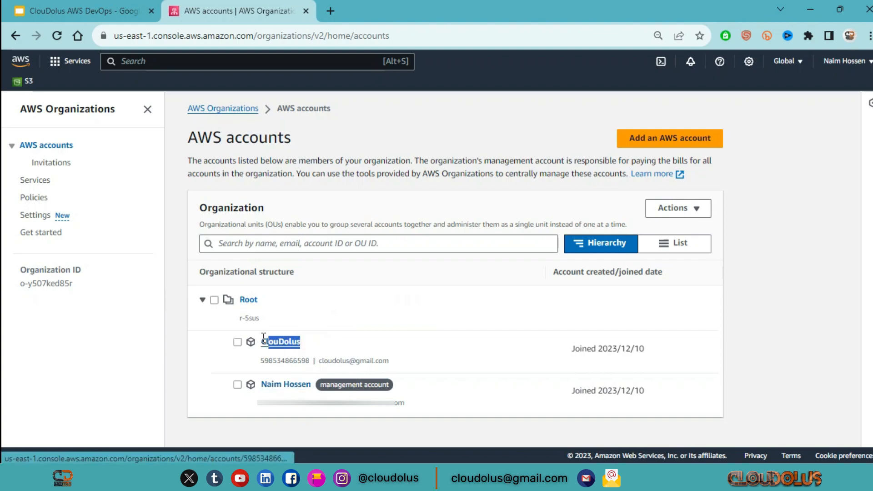
left_click(349, 327)
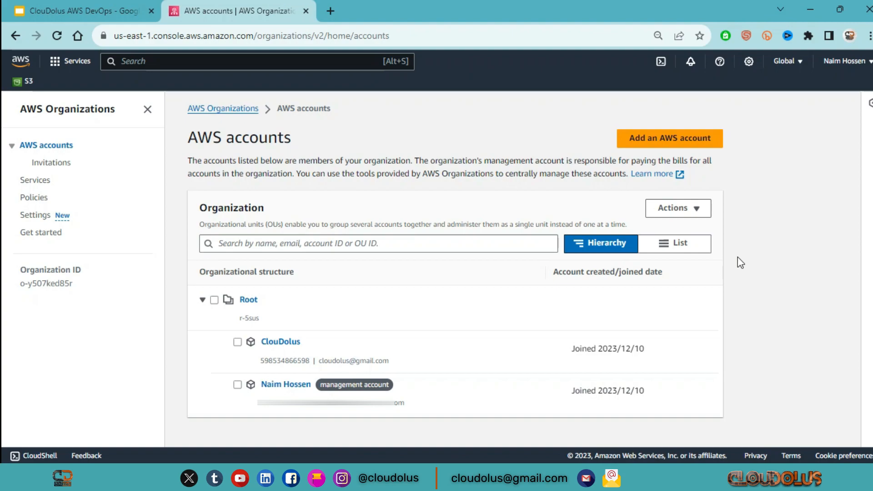
Create an organizational unit named HR under Root
left_click(213, 301)
left_click(696, 208)
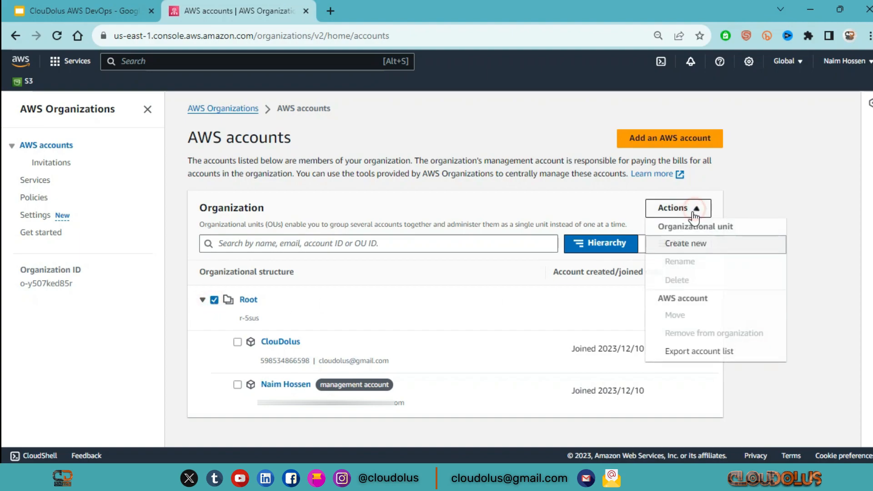
left_click(713, 248)
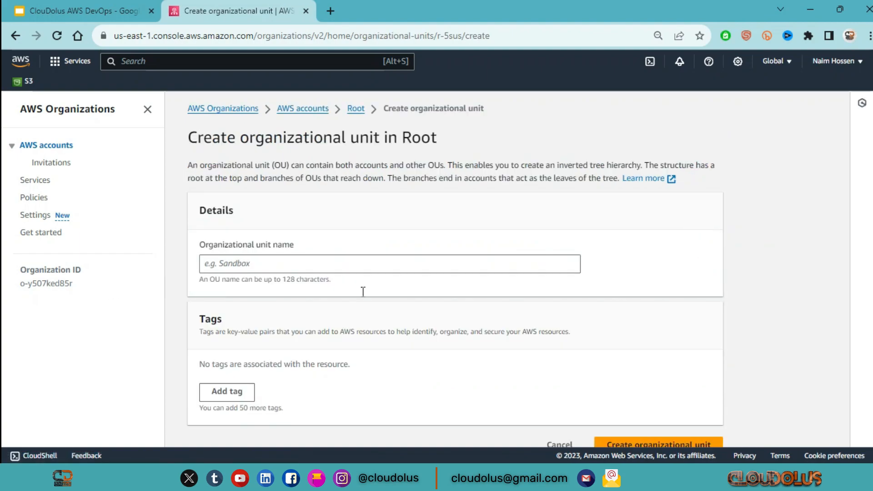
left_click_drag(198, 246, 299, 247)
left_click(272, 271)
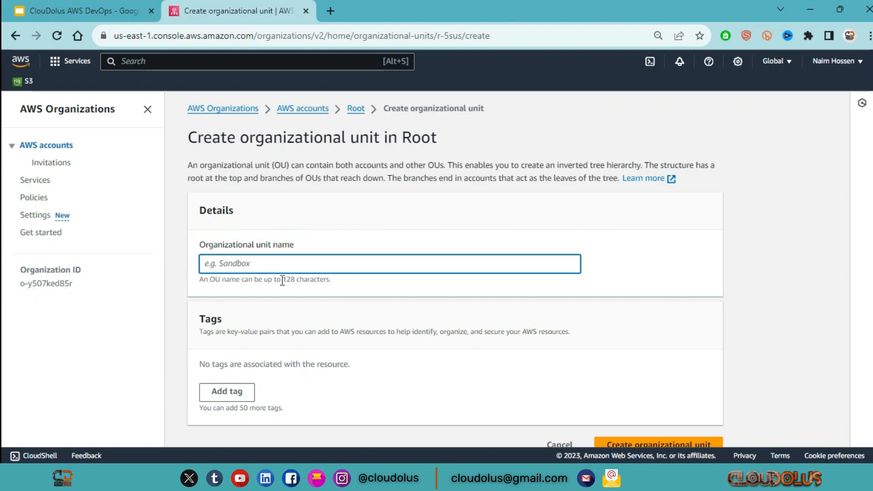
type("HR")
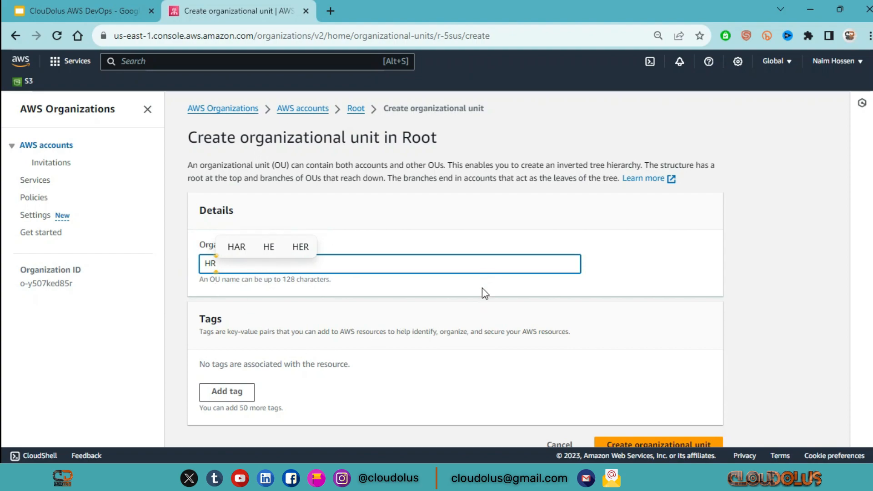
scroll(686, 421, "down", 1)
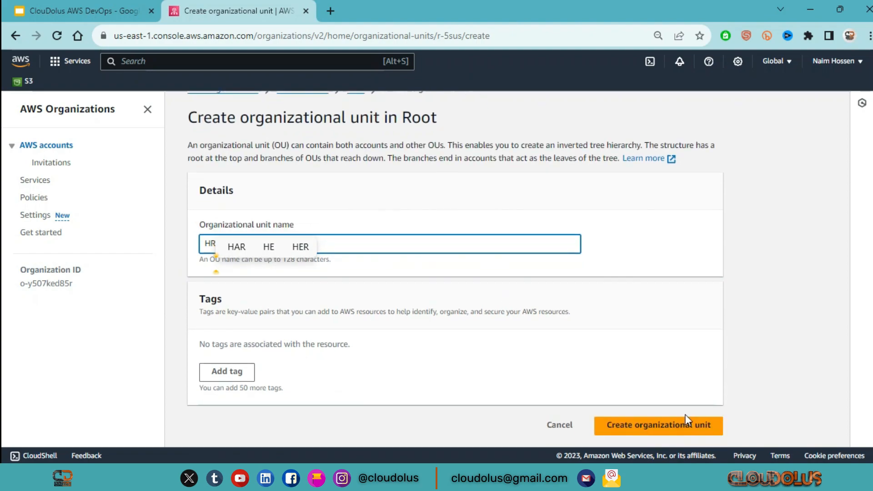
left_click(661, 427)
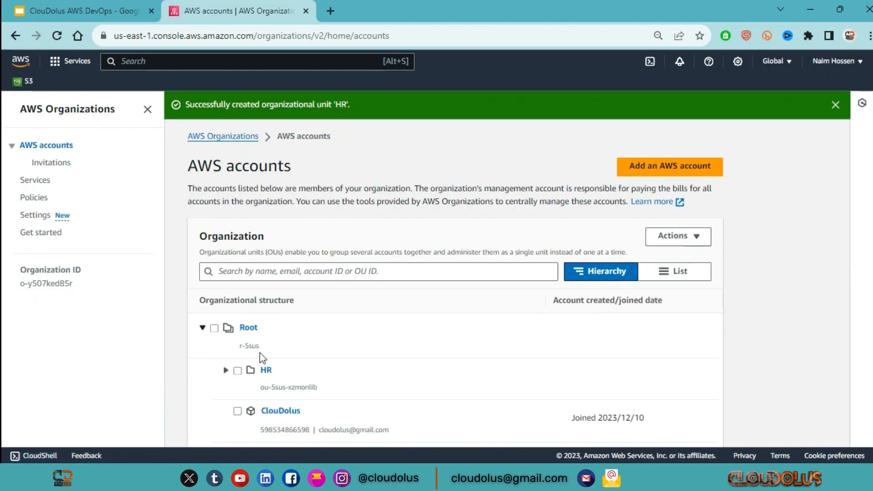
Create an organizational unit named IT Dept under Root
left_click(215, 329)
left_click(677, 236)
left_click(687, 271)
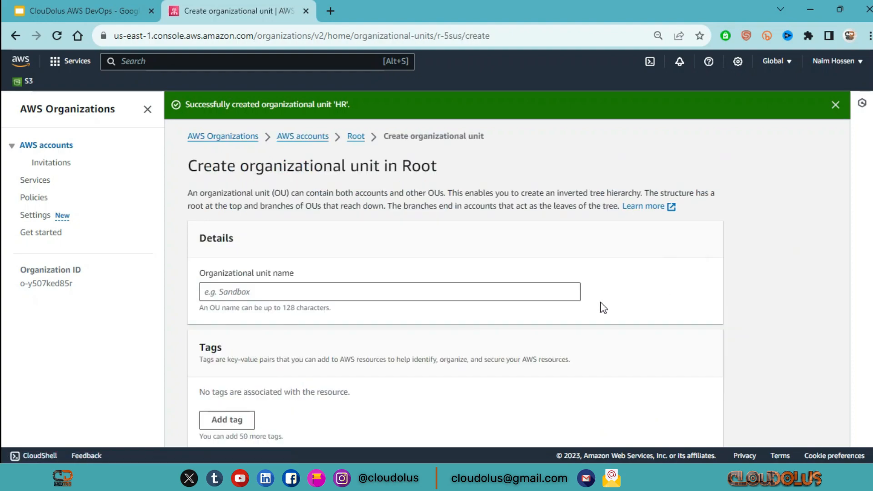
left_click(378, 293)
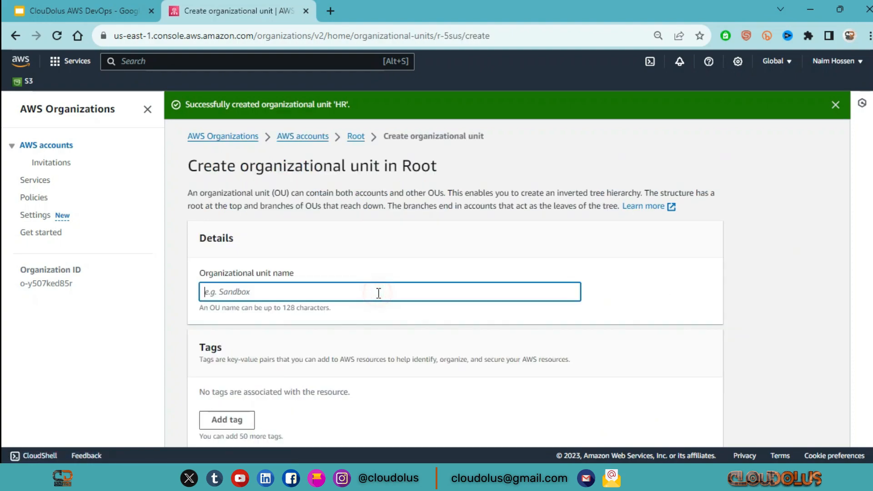
type("IT ")
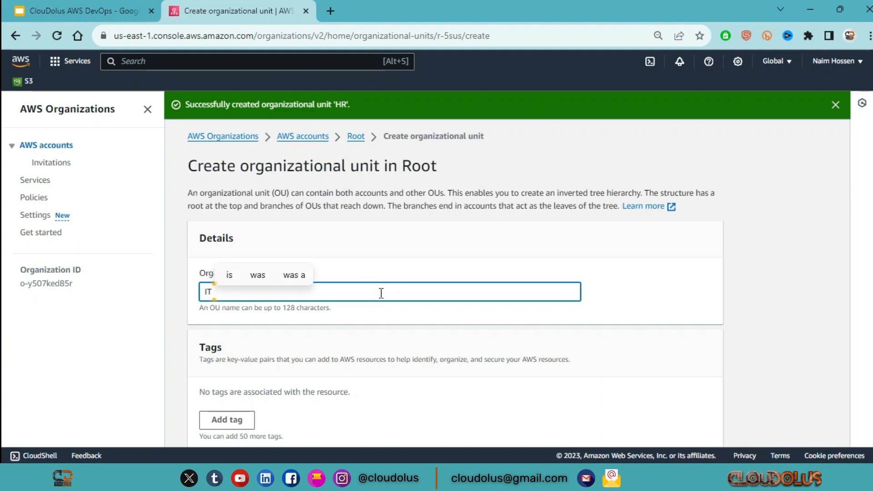
type("Dept")
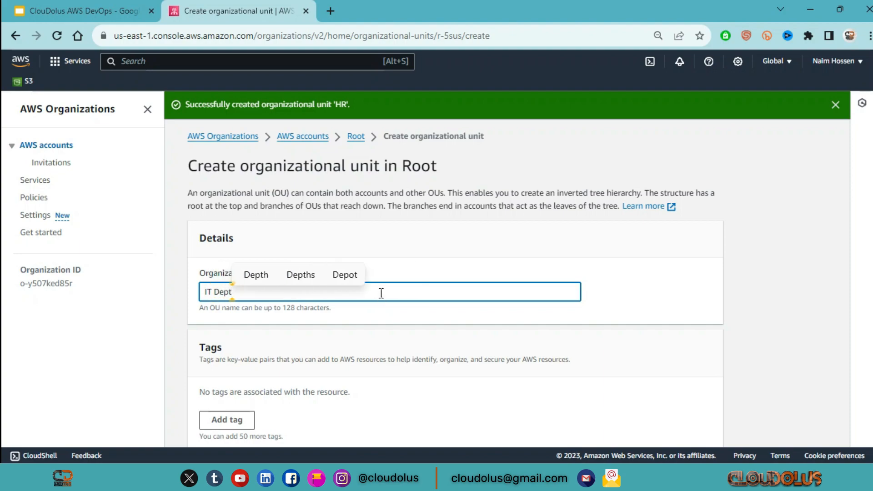
scroll(548, 308, "down", 2)
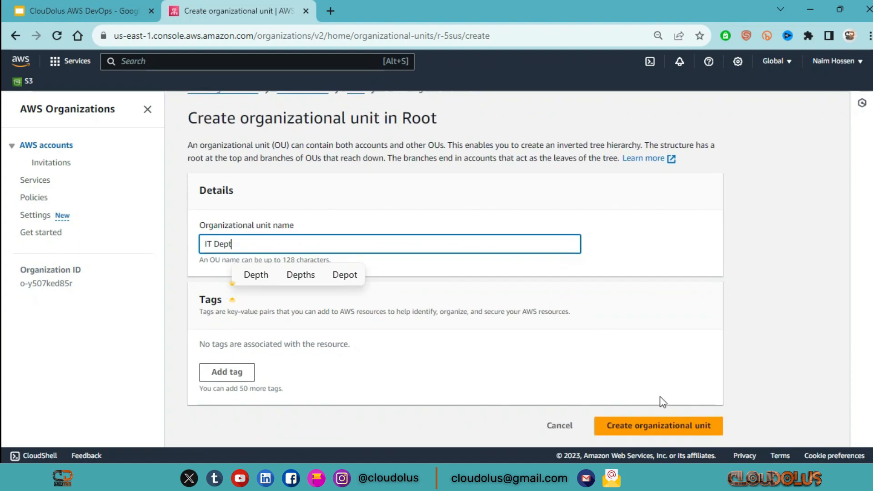
left_click(662, 426)
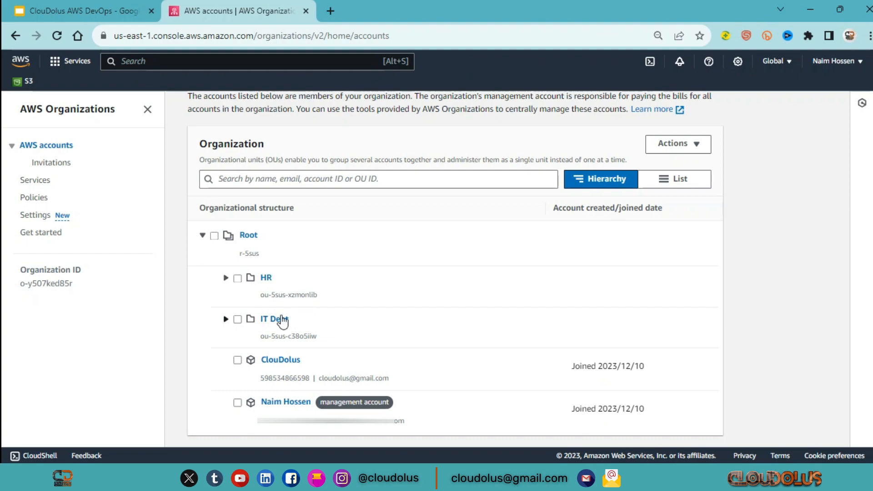
Create an organizational unit named Productions under Root
left_click(215, 235)
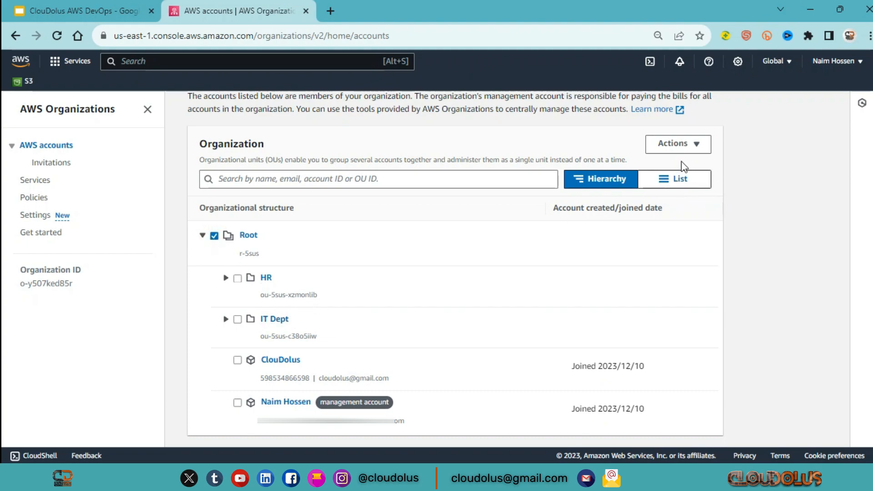
left_click(676, 144)
left_click(684, 180)
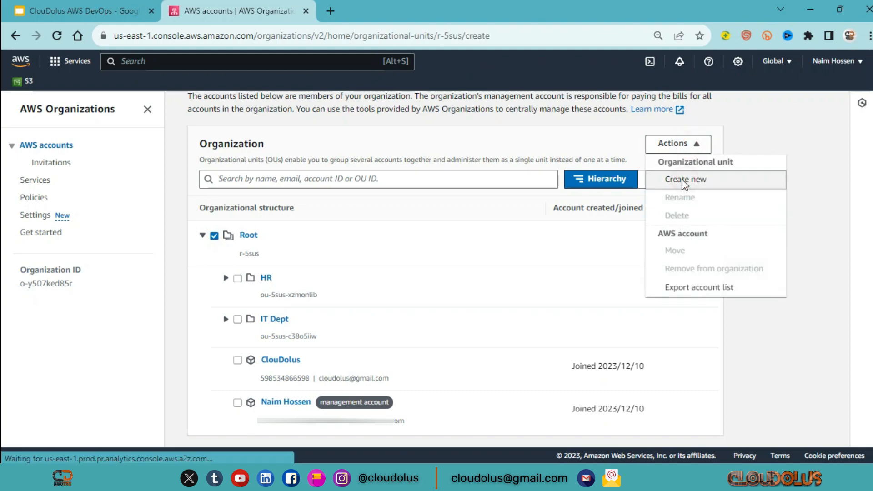
left_click(324, 241)
type("P")
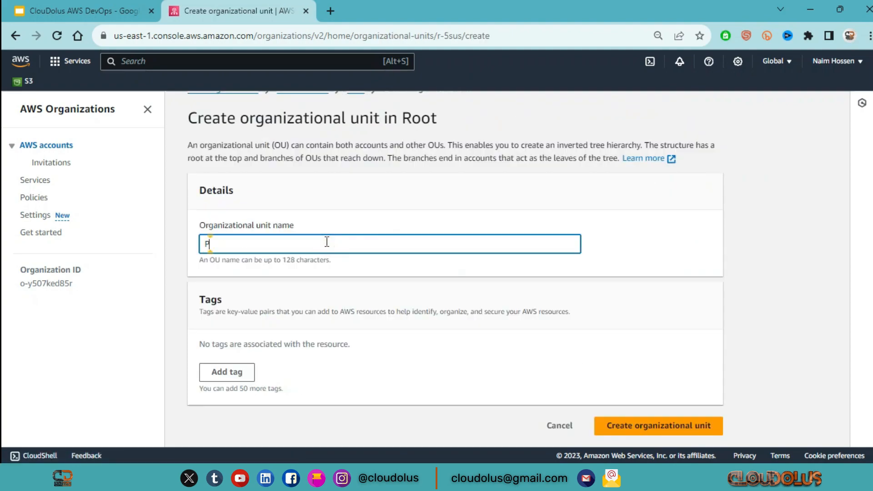
type("roduct")
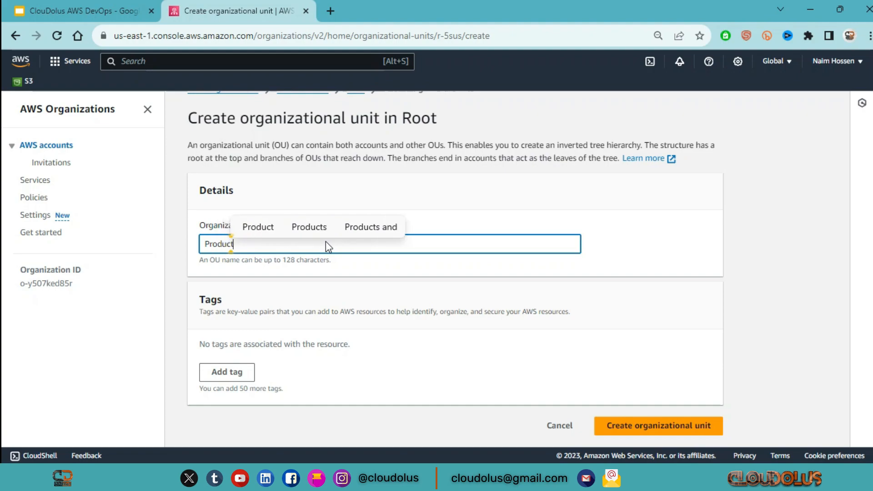
type("ion")
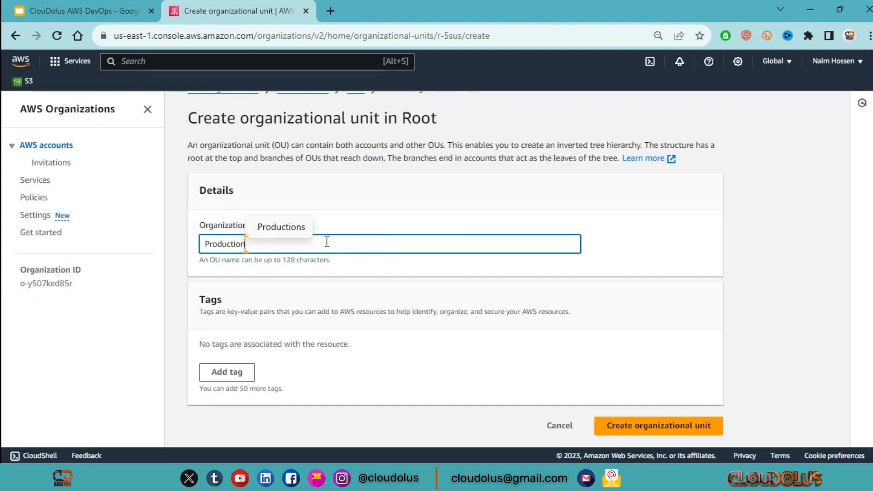
type("s")
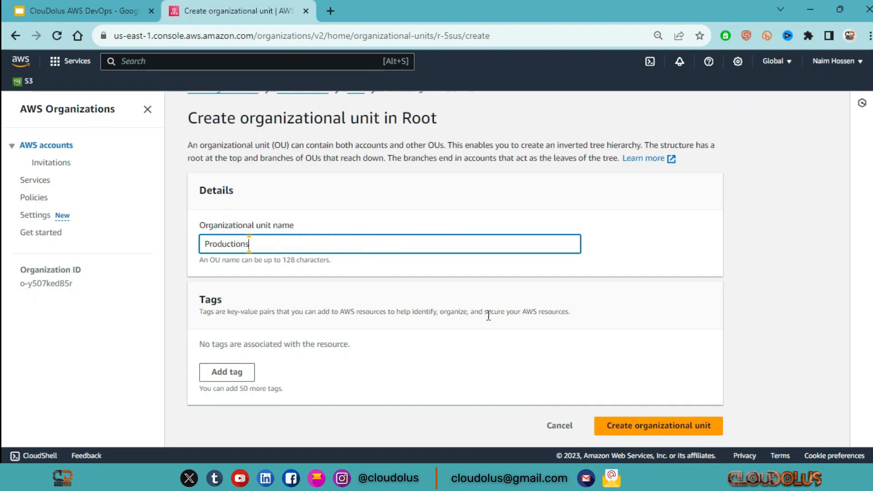
left_click(675, 427)
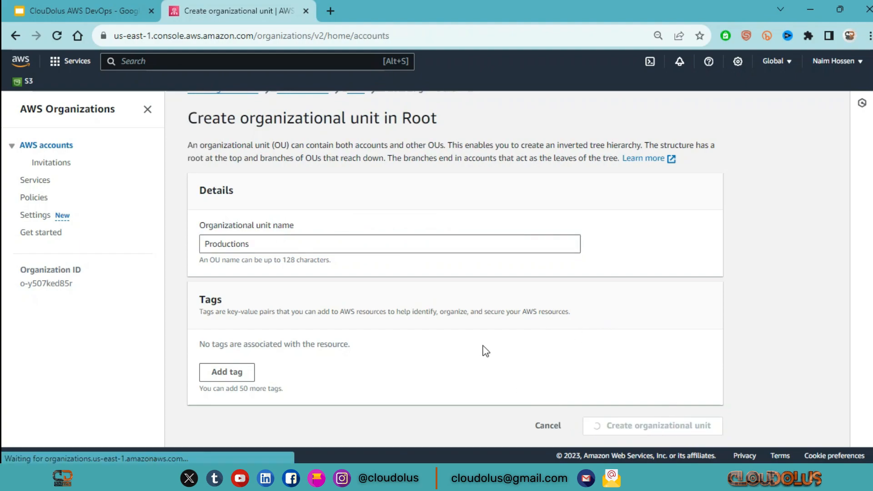
Create a nested organizational unit named Develop inside the Productions unit
scroll(375, 297, "down", 3)
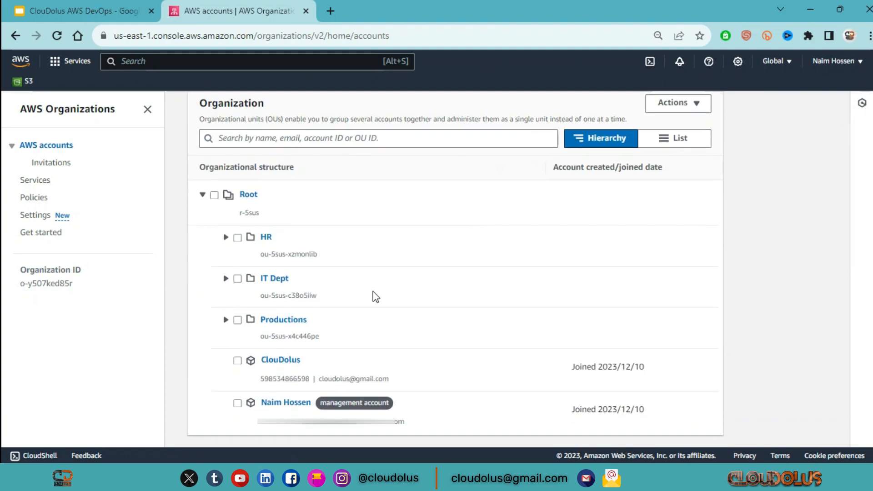
left_click(236, 323)
left_click(682, 103)
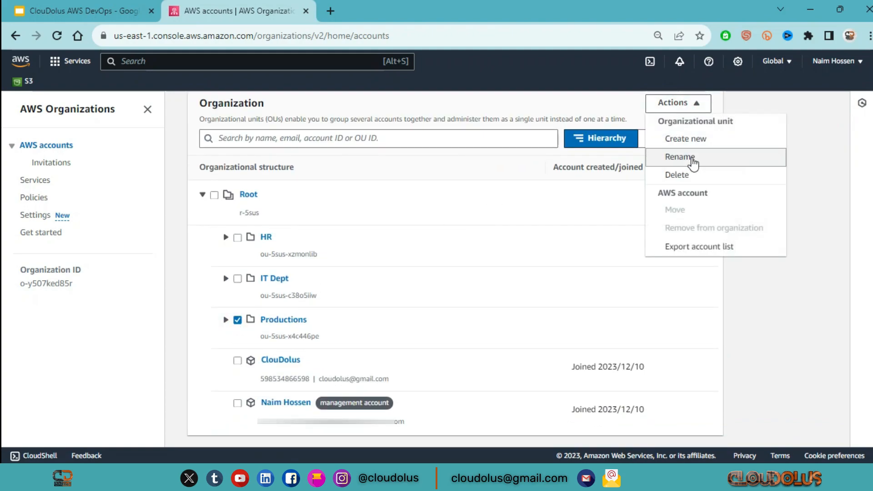
left_click(708, 148)
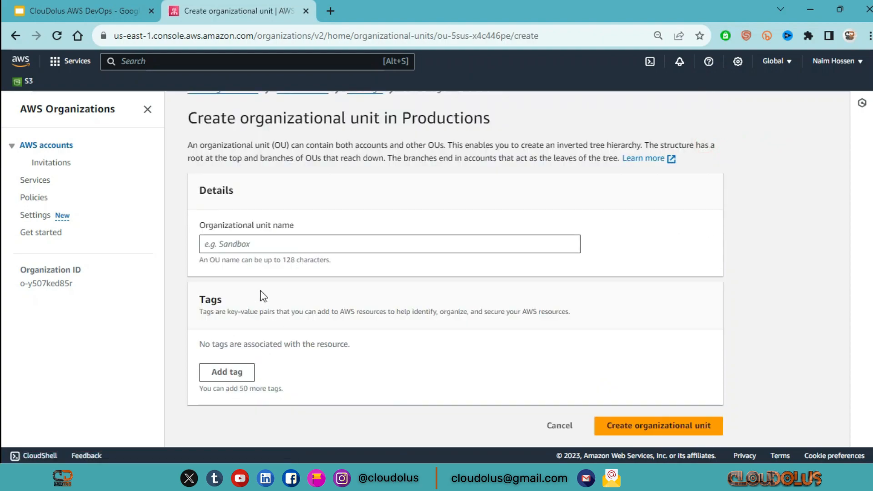
left_click(295, 244)
type("Develop")
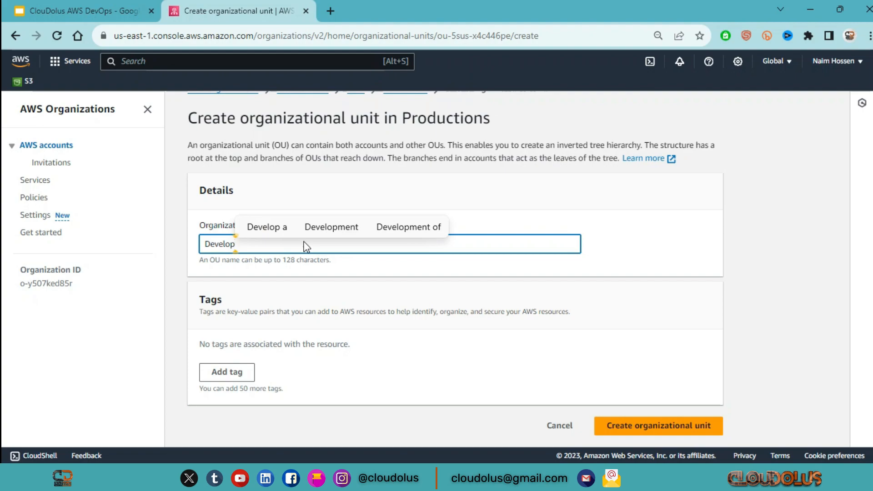
left_click(610, 244)
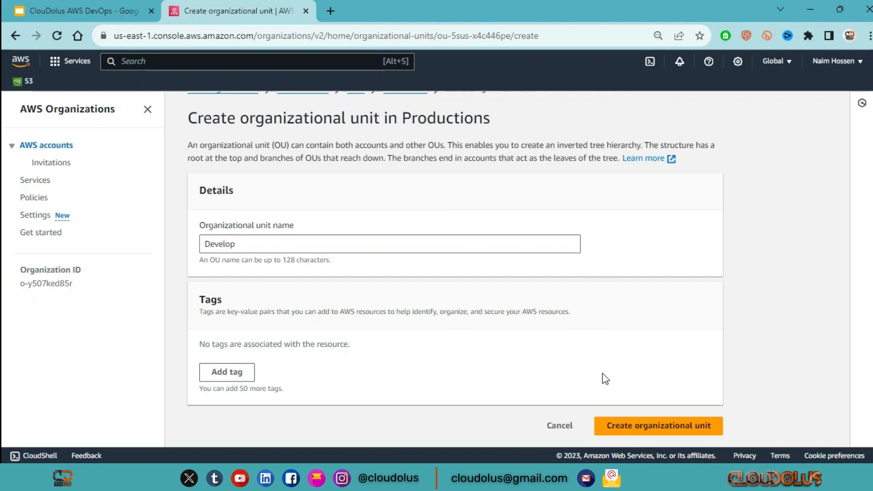
left_click(630, 425)
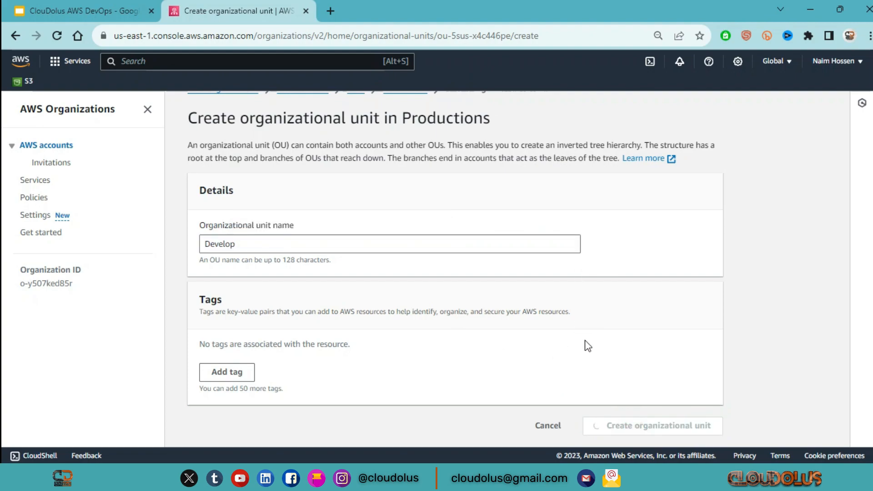
Create a second nested organizational unit named Test Dept inside the Productions unit
scroll(565, 341, "down", 3)
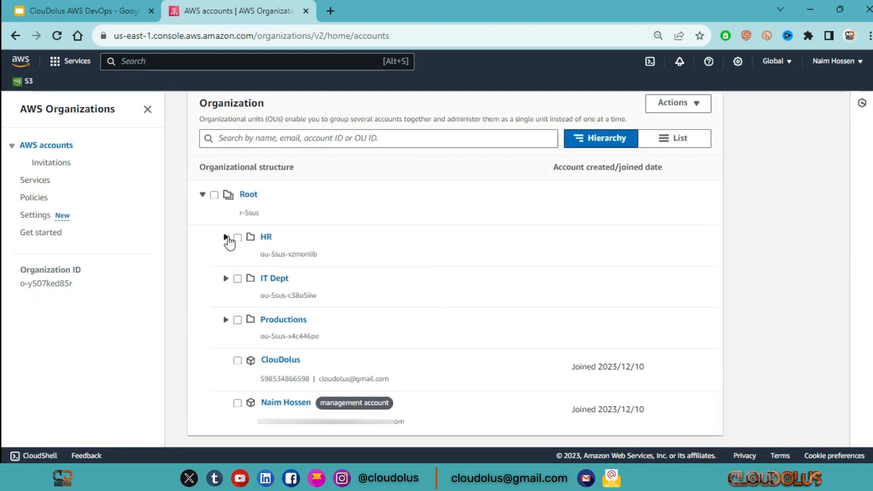
left_click(237, 320)
left_click(695, 105)
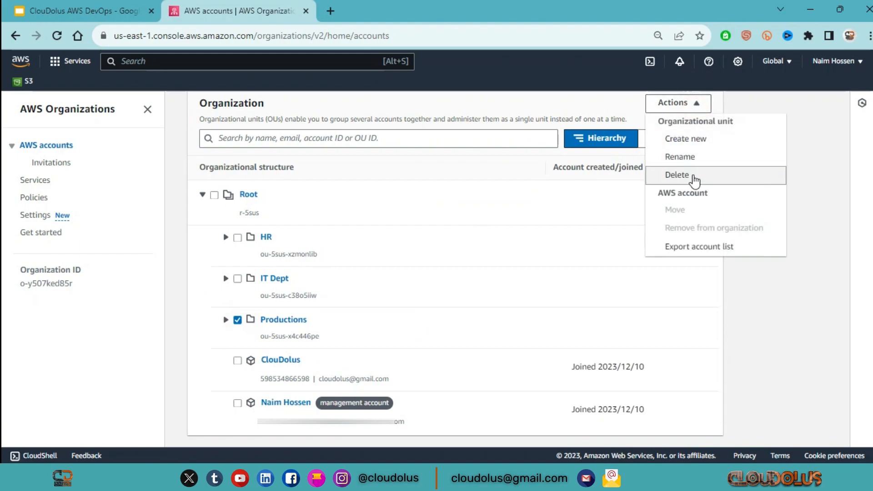
left_click(692, 138)
left_click(311, 249)
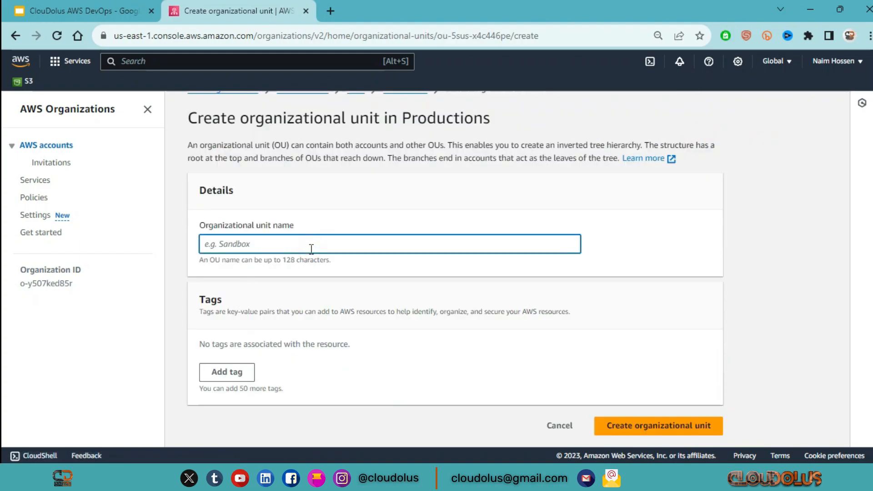
type("Test")
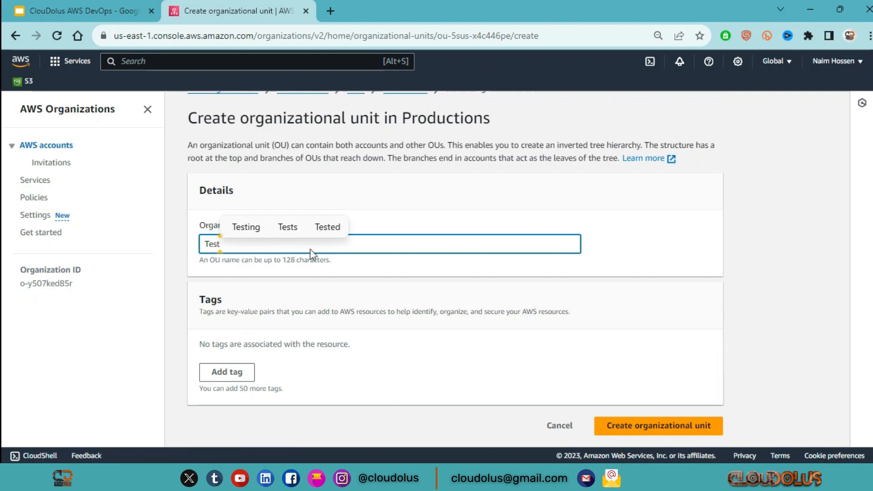
type(" Dept")
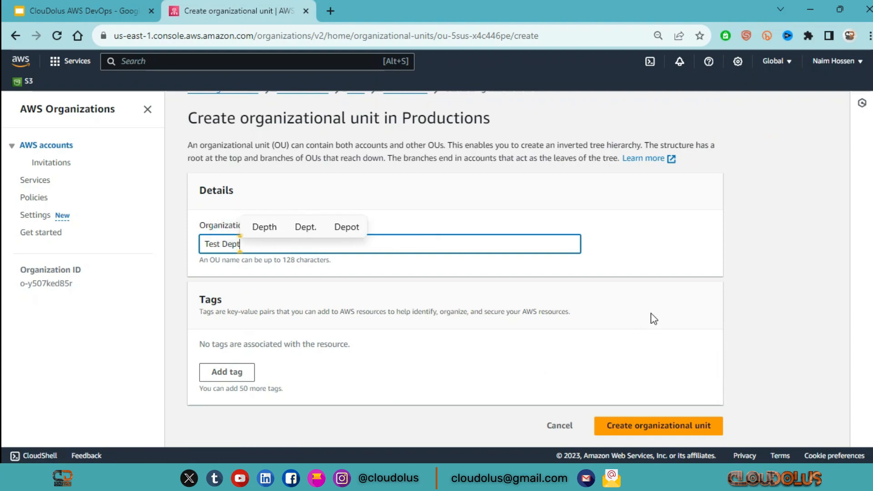
left_click(645, 425)
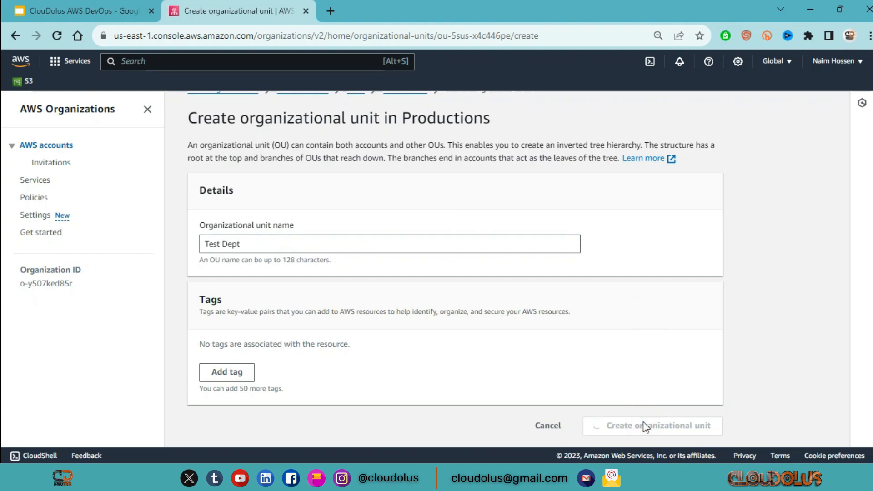
Open the Productions unit's details and examine its child organizational units
scroll(285, 330, "down", 2)
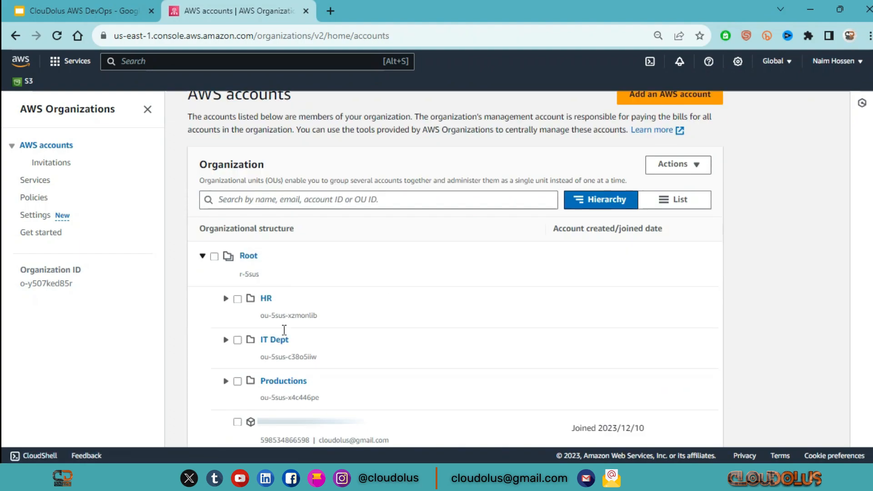
scroll(284, 330, "down", 1)
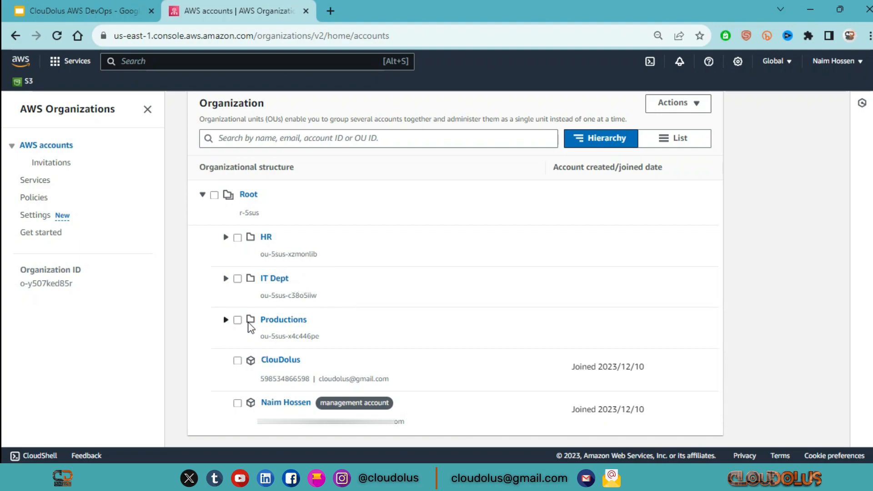
left_click(272, 319)
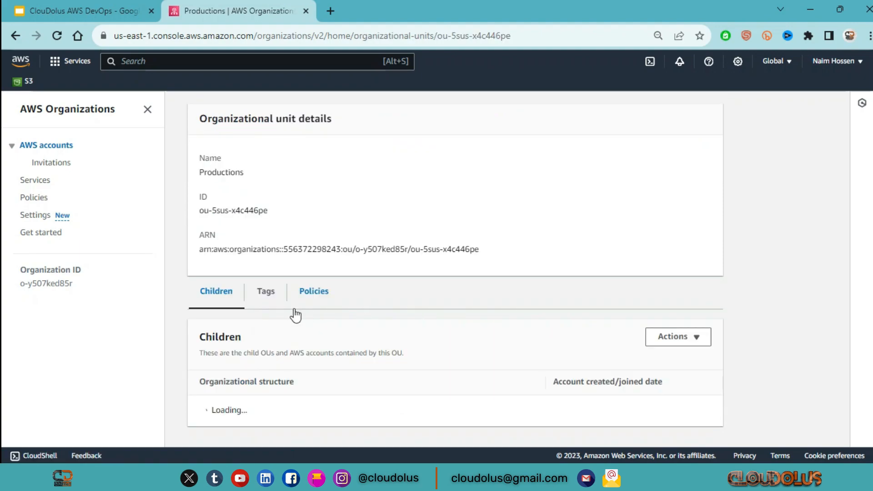
scroll(332, 302, "down", 1)
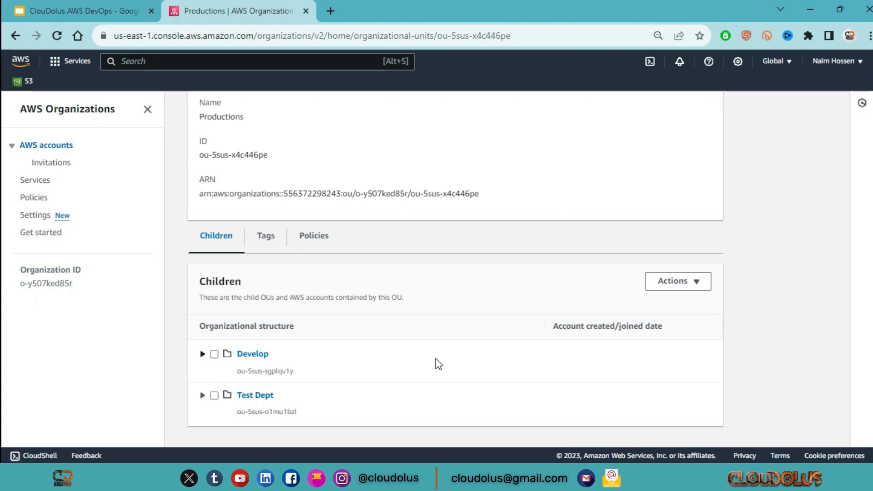
left_click_drag(248, 283, 178, 277)
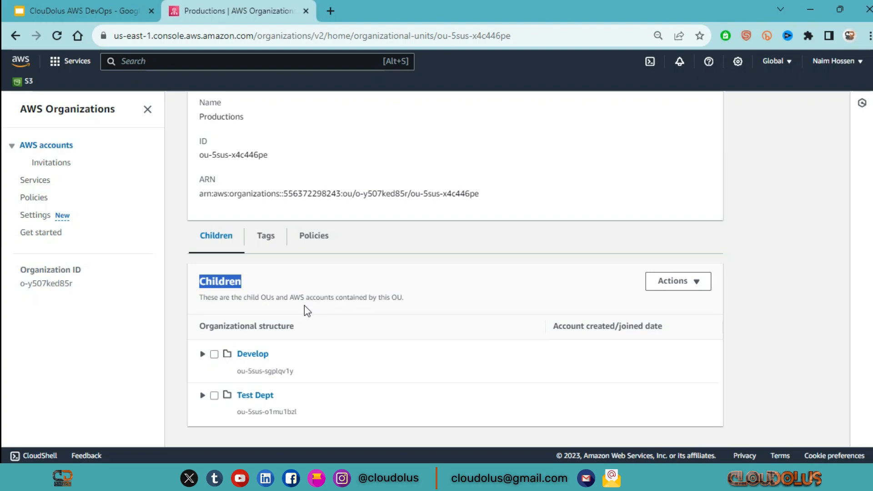
scroll(300, 314, "up", 4)
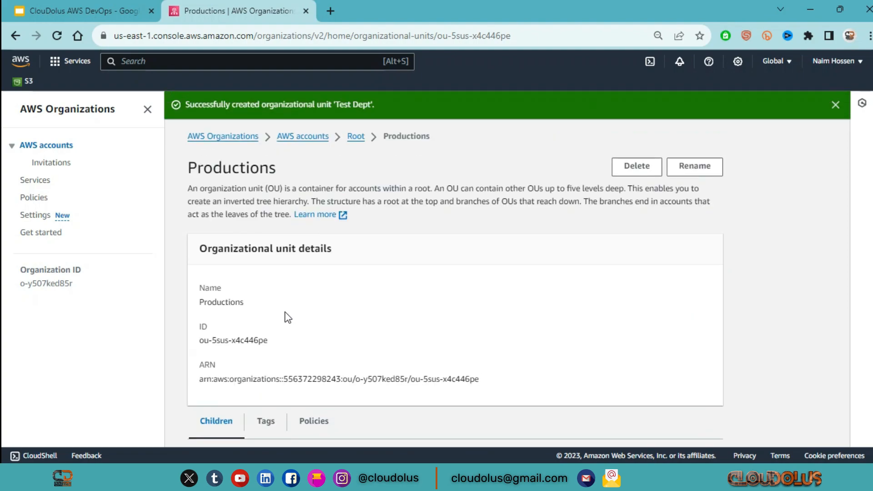
Review the organization's account hierarchy and look over its Services and Policies pages
left_click(46, 145)
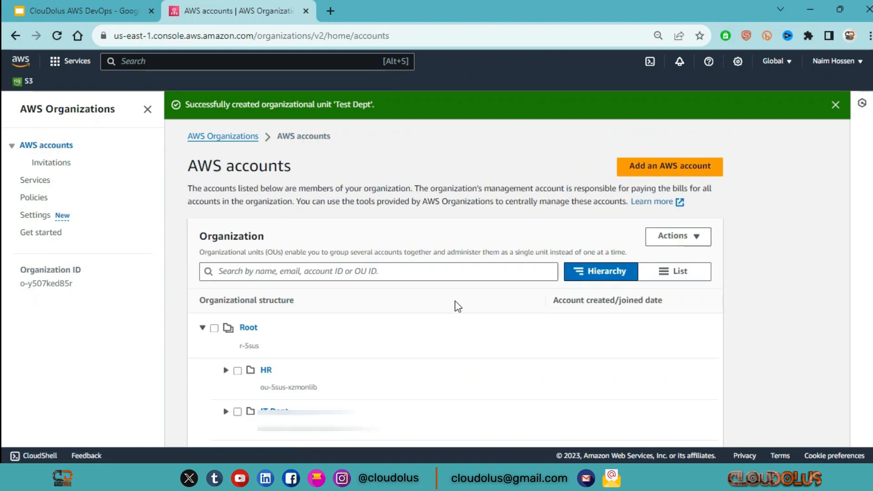
scroll(458, 306, "down", 3)
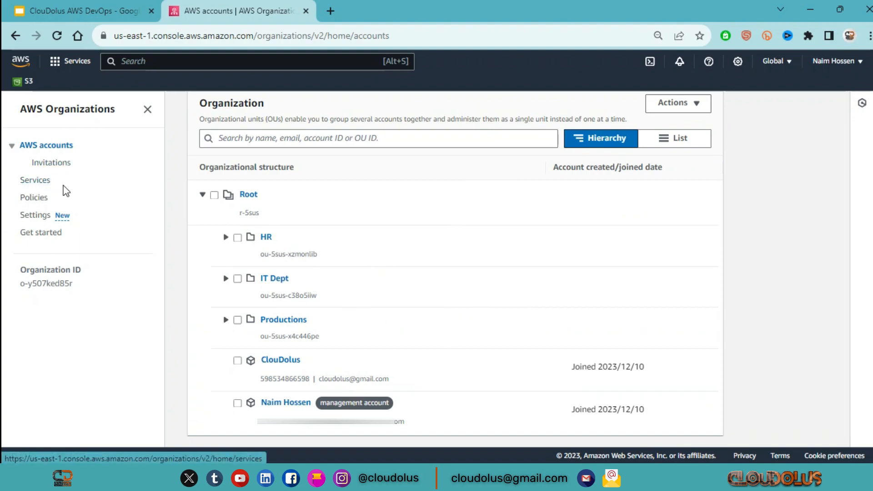
left_click(35, 180)
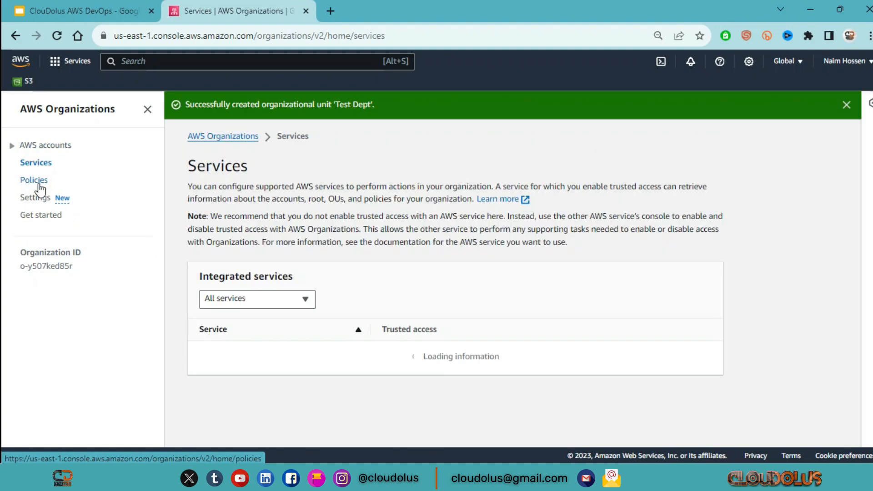
left_click(34, 180)
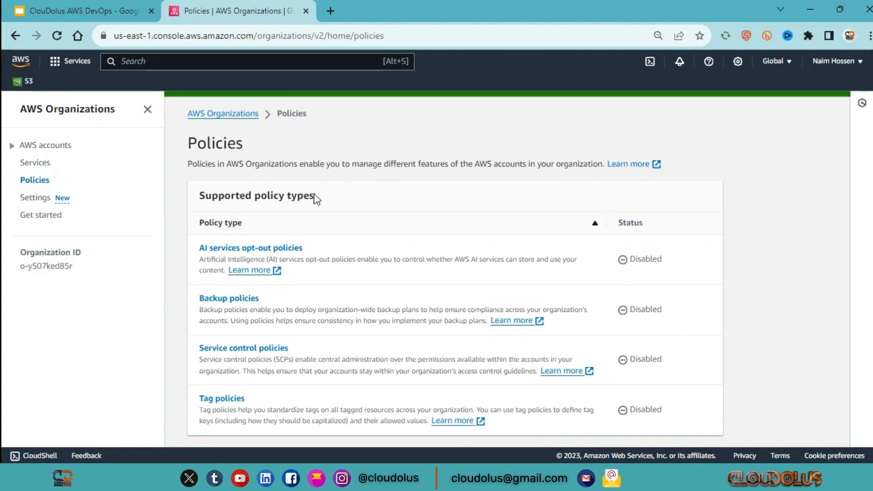
Open the service control policy type from the supported policy types and enable service control policies for the organization
left_click_drag(329, 198, 198, 197)
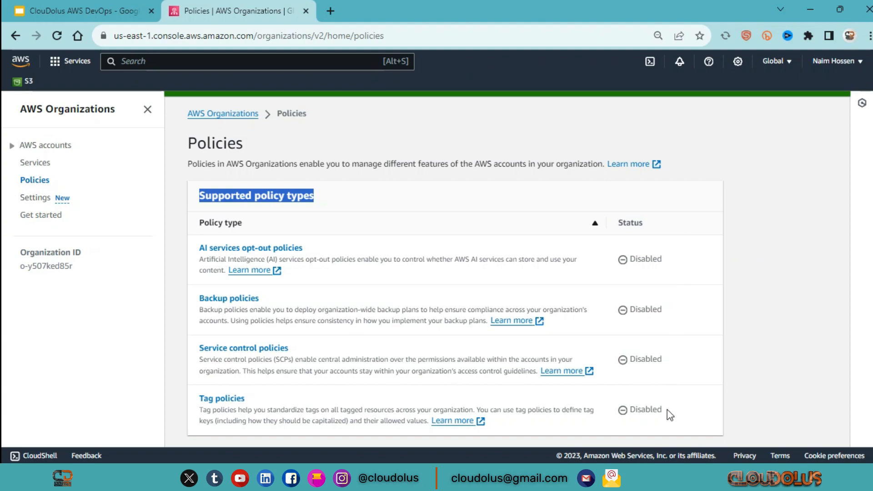
left_click_drag(245, 222, 199, 223)
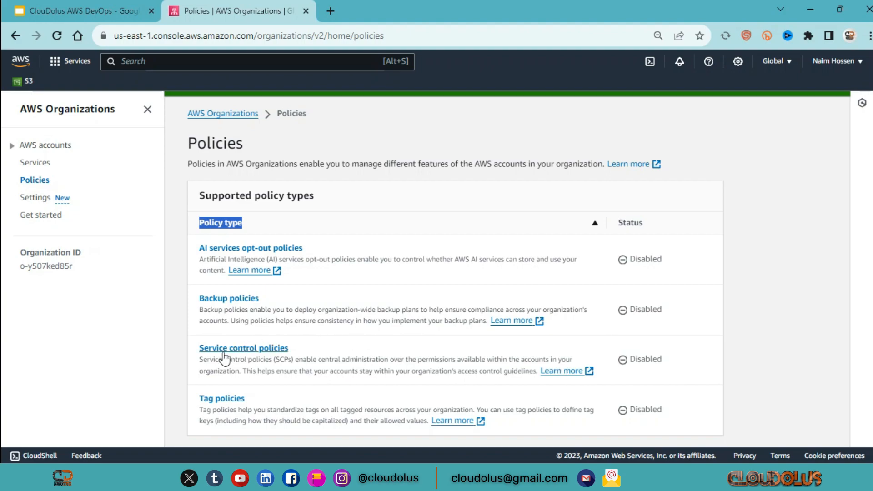
left_click(267, 350)
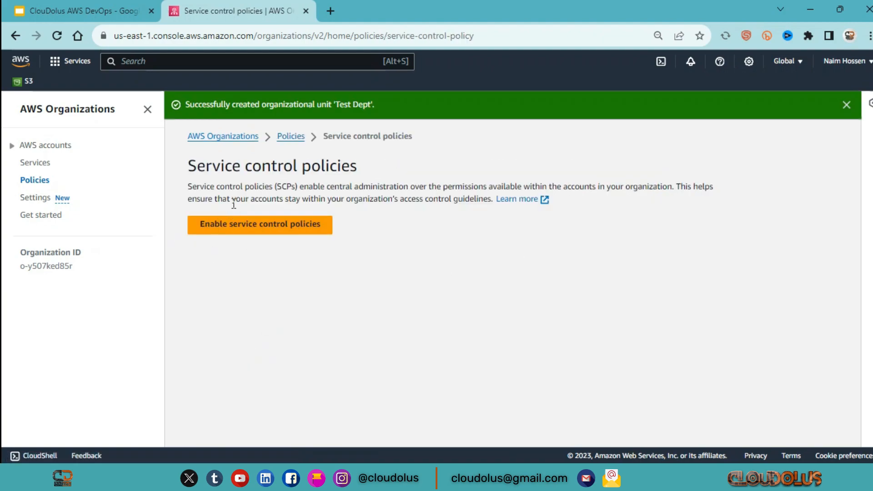
left_click(274, 229)
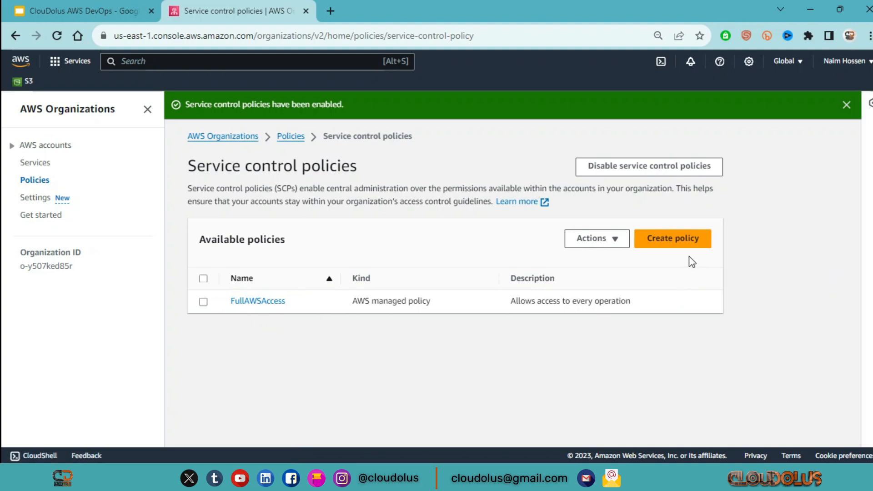
Start creating a new service control policy and look over the form's details, tags and statement editor
left_click(694, 246)
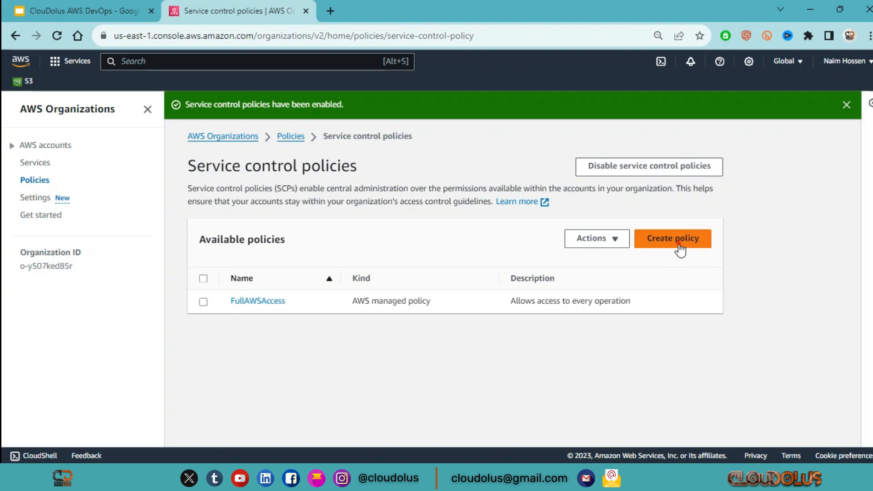
left_click(680, 246)
scroll(387, 293, "down", 3)
scroll(571, 230, "down", 5)
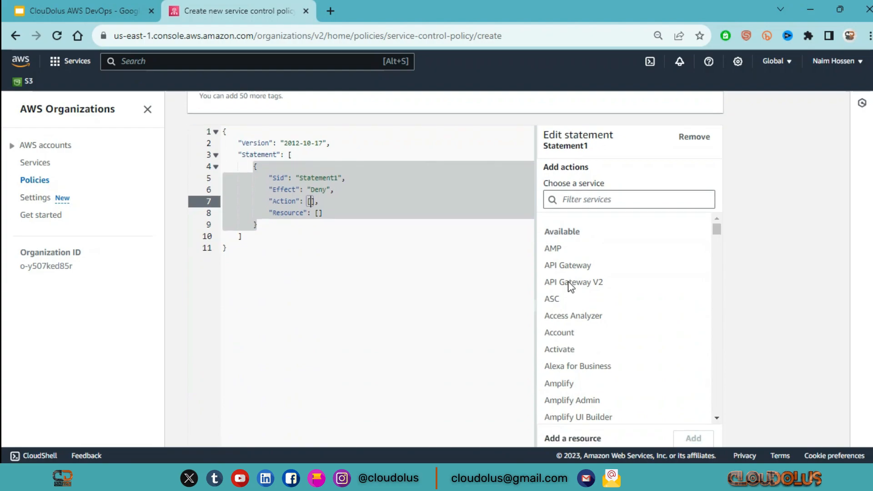
scroll(570, 286, "up", 6)
scroll(571, 286, "up", 1)
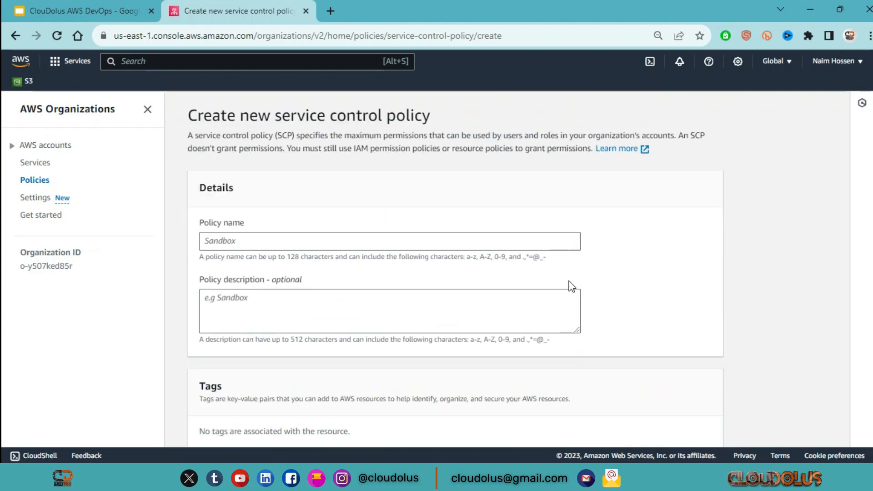
scroll(572, 285, "down", 6)
scroll(650, 242, "up", 4)
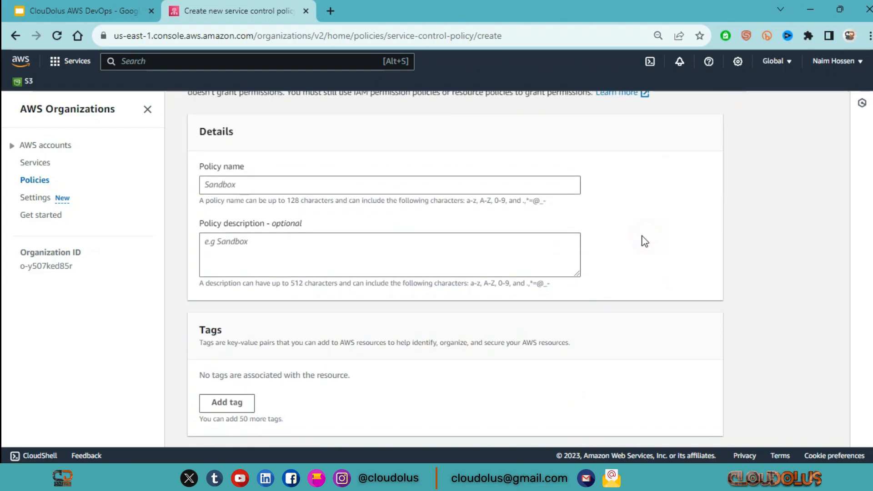
scroll(641, 239, "up", 3)
Name the service control policy DenyAccessS3 and use the same text as its description
left_click(391, 297)
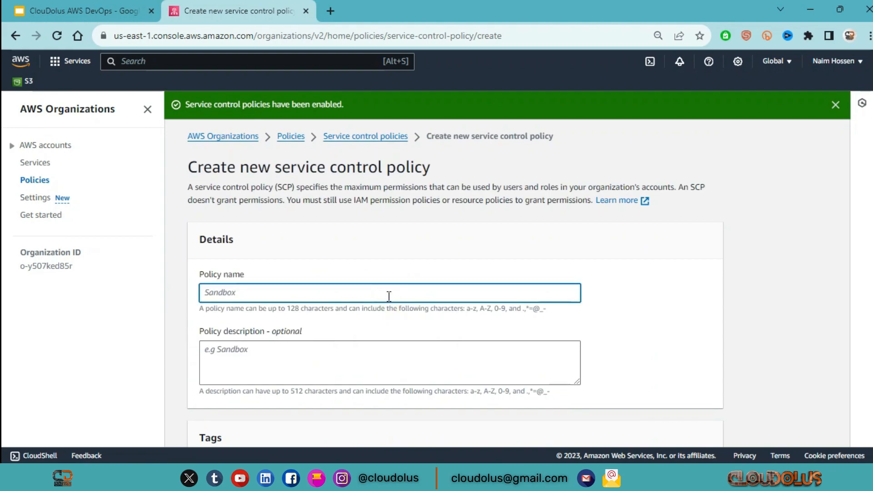
type("Deny")
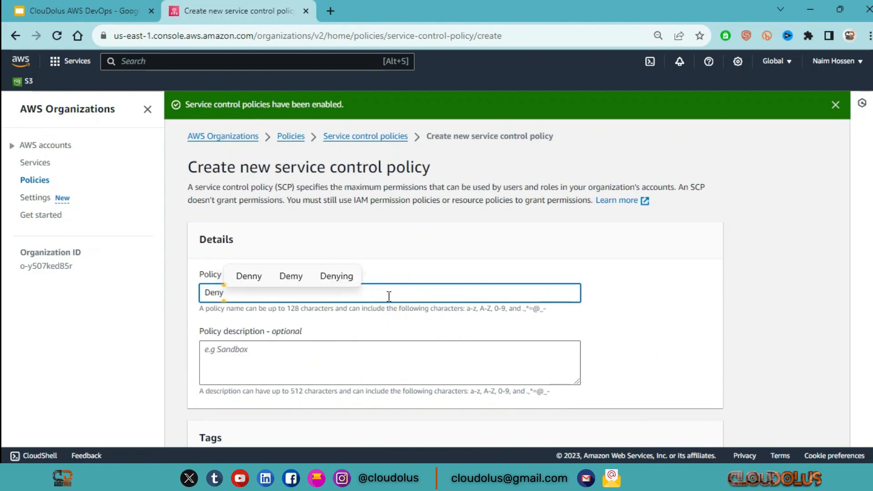
type("Access")
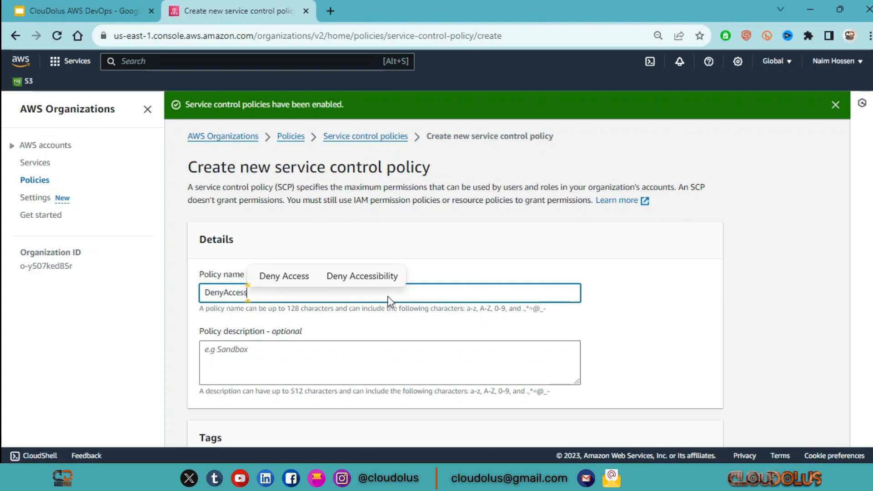
type("S3")
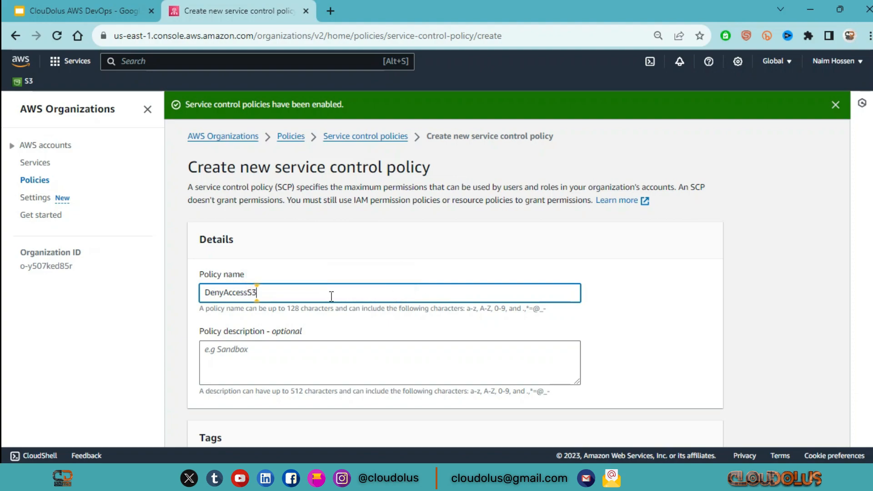
left_click_drag(324, 293, 193, 275)
key("ctrl+c")
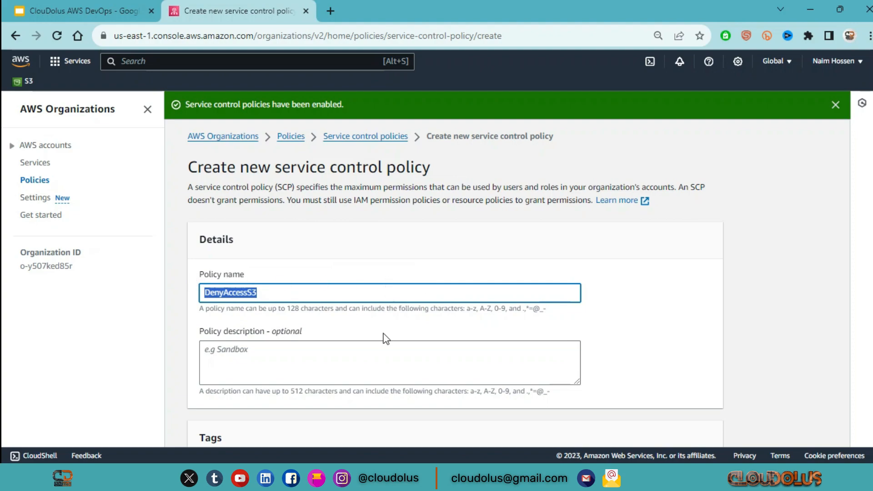
left_click(373, 347)
key("ctrl+v")
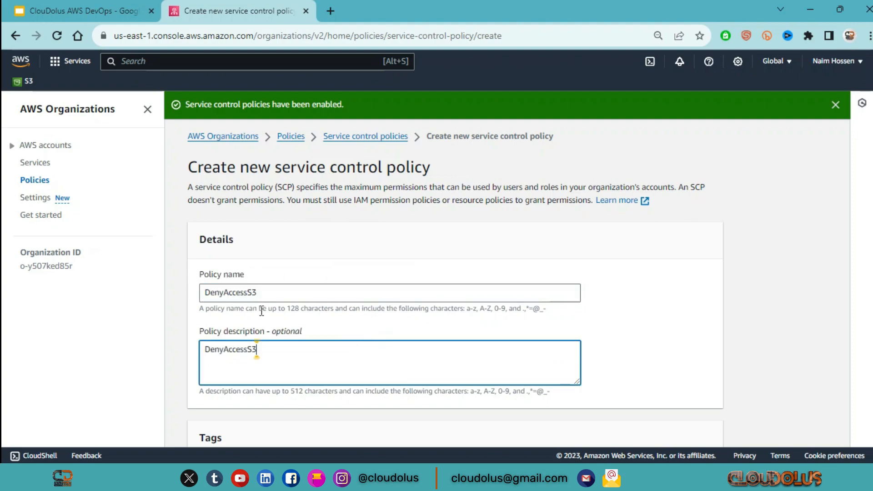
Replace the statement's Sid in the policy JSON with DenyAccessS3
scroll(369, 329, "down", 5)
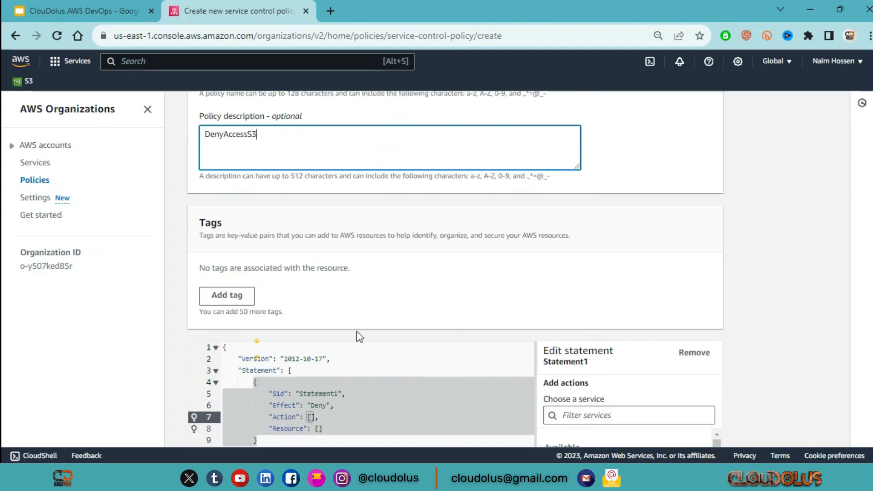
scroll(365, 322, "down", 2)
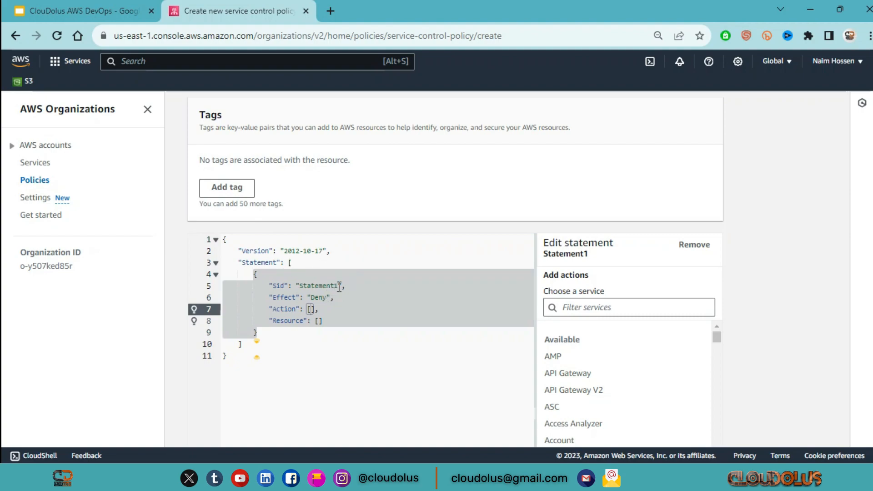
left_click_drag(339, 286, 299, 286)
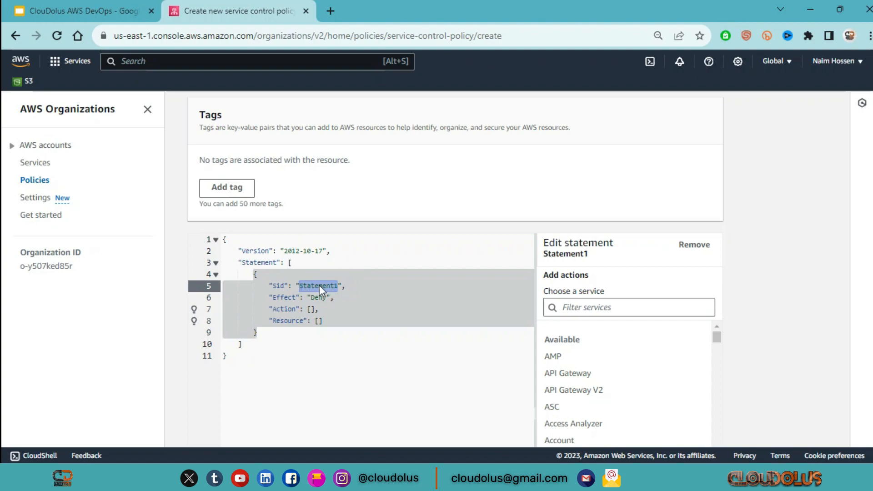
key("ctrl+v")
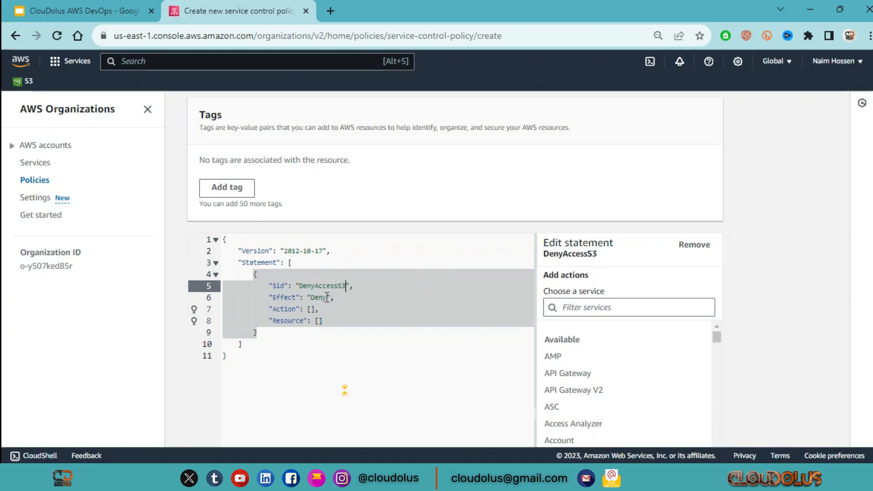
Add all actions of the S3 service (s3:*) to the DenyAccessS3 statement
left_click(599, 306)
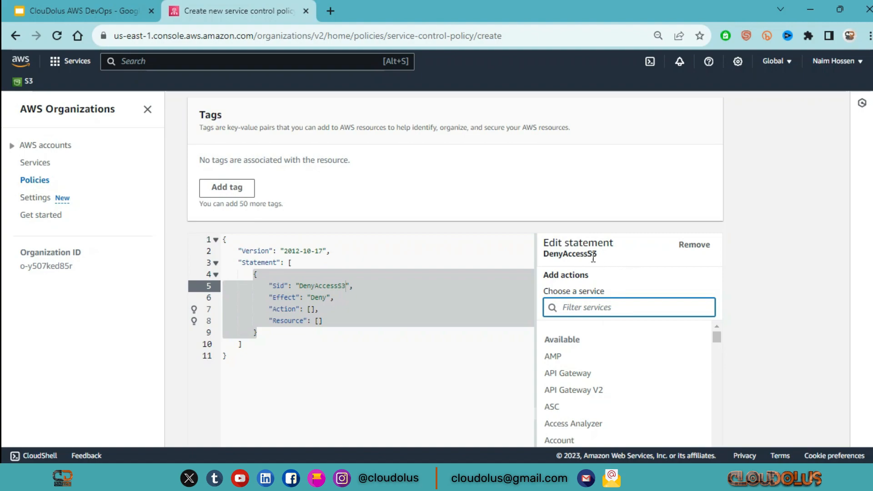
scroll(589, 275, "down", 3)
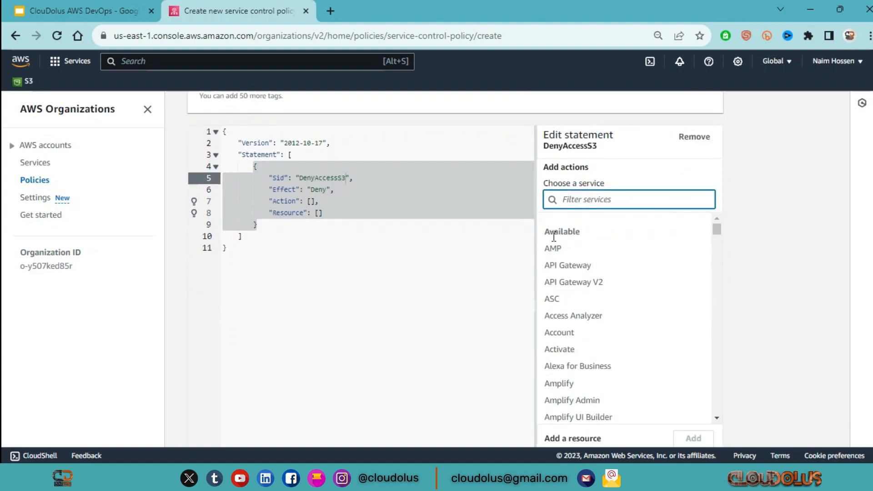
type("S3")
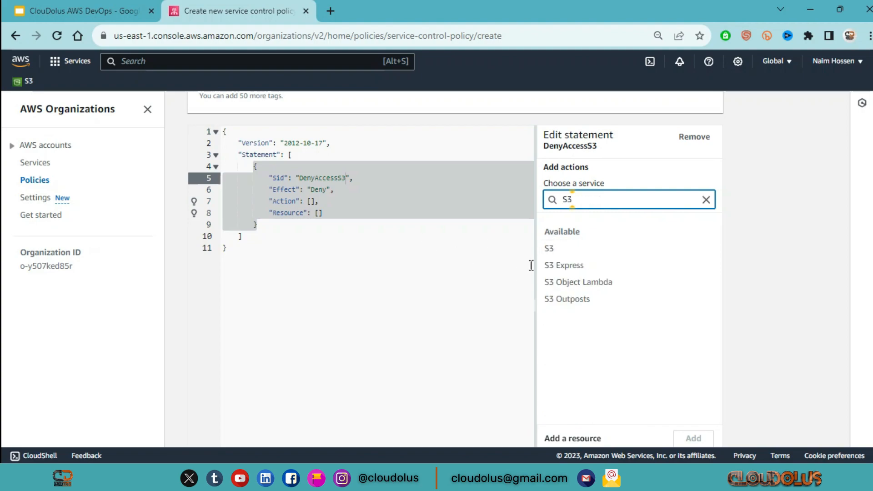
left_click(550, 248)
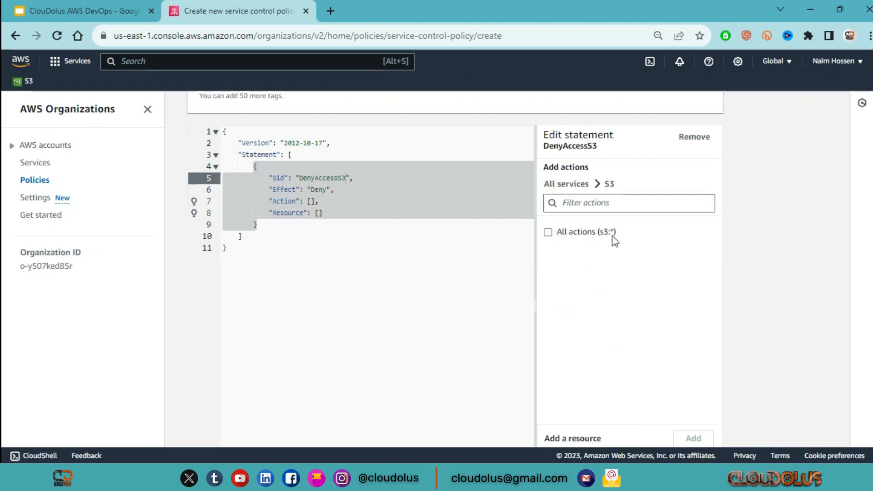
left_click(551, 233)
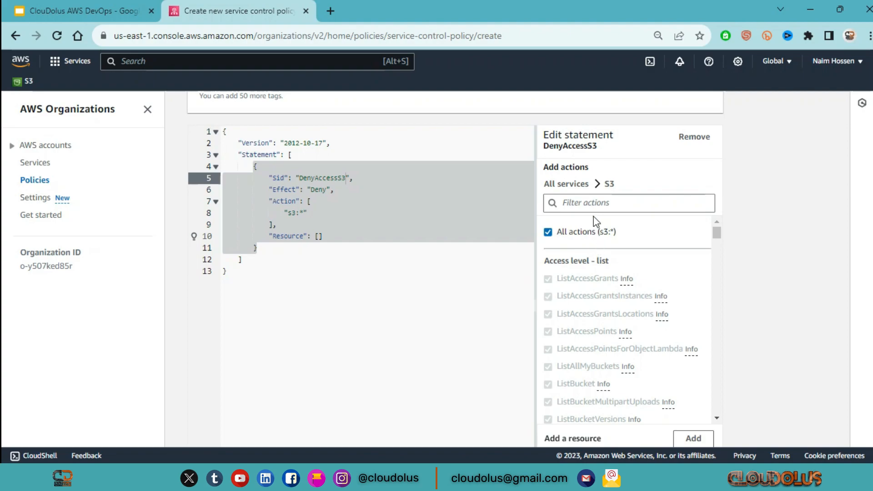
left_click(610, 203)
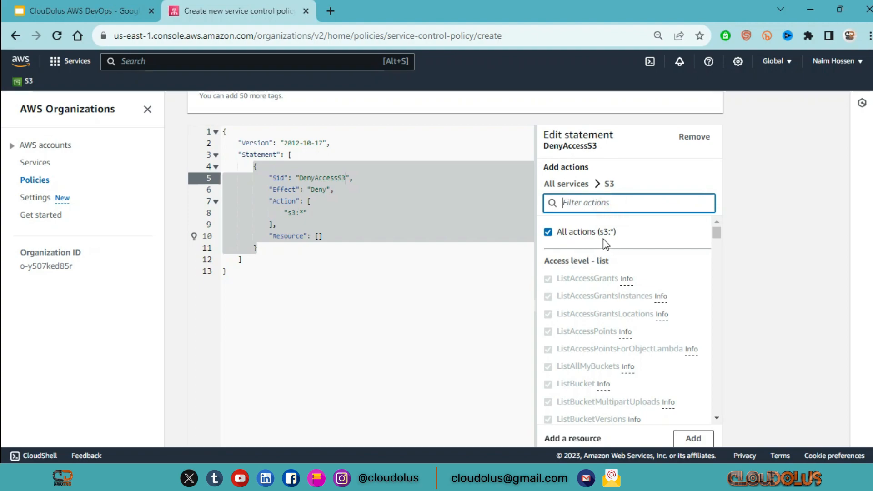
Set the statement's Resource to "*" in the policy JSON and create the policy
left_click(318, 238)
type("\"")
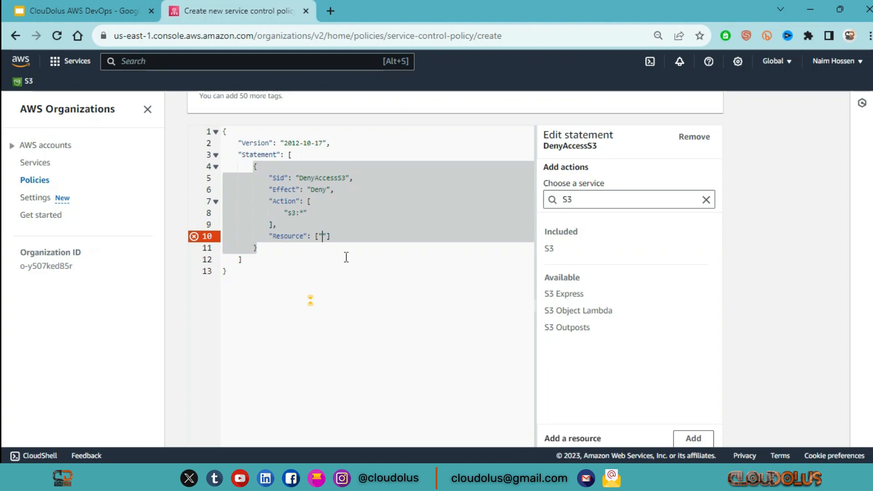
type("*")
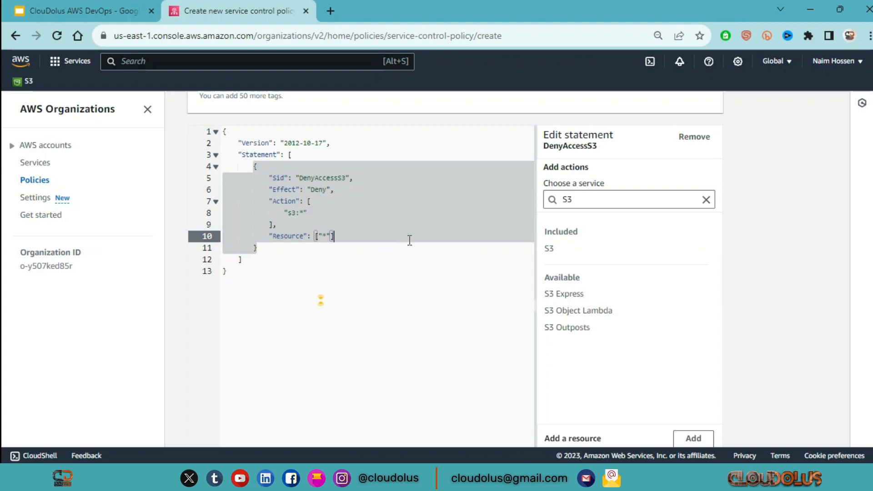
scroll(410, 240, "up", 2)
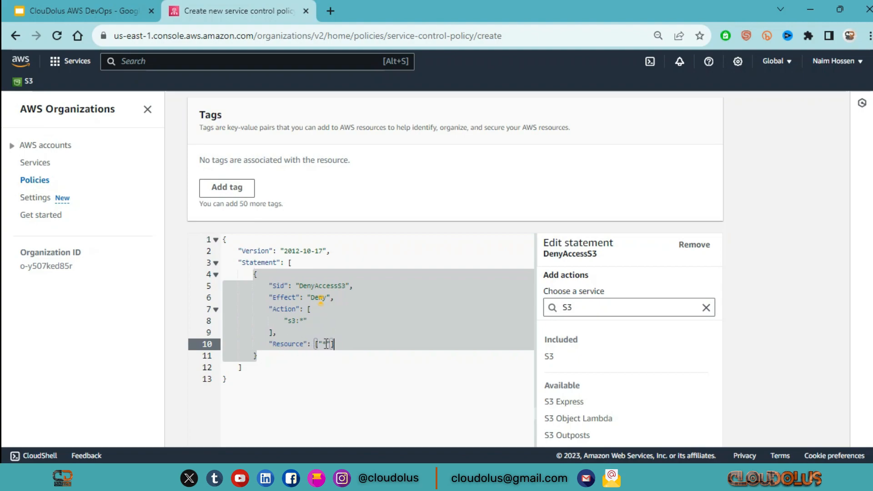
scroll(324, 344, "down", 2)
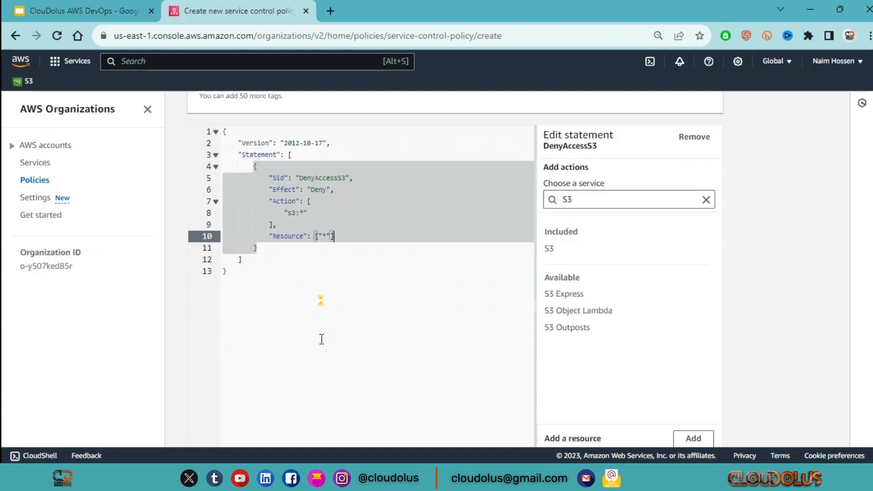
scroll(520, 297, "down", 3)
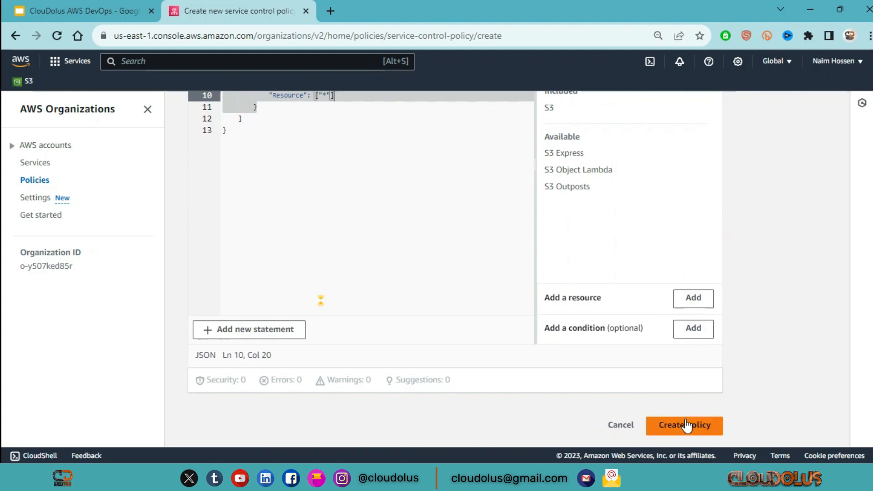
left_click(704, 428)
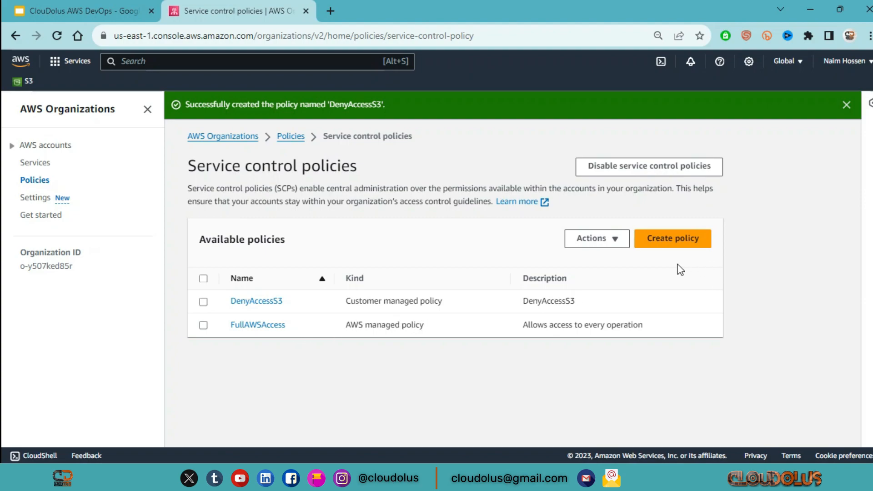
Attach the DenyAccessS3 policy to the ClouDolus account and check the policy's content
left_click(204, 302)
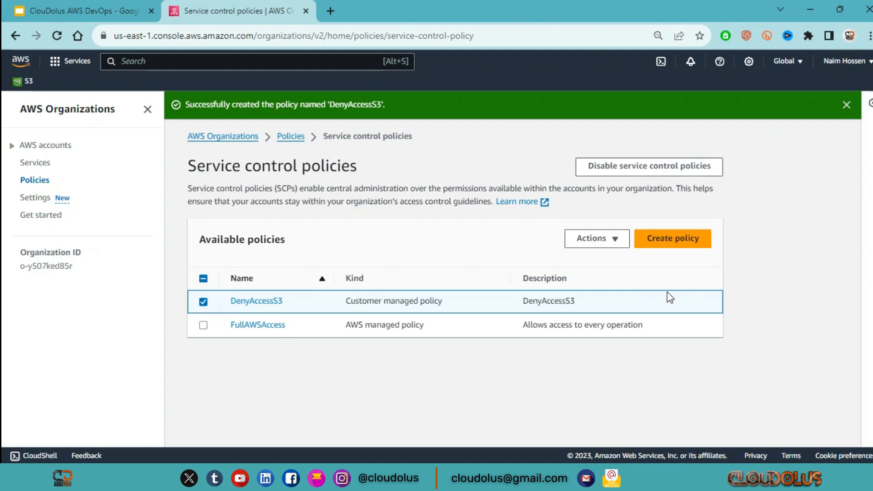
left_click(616, 240)
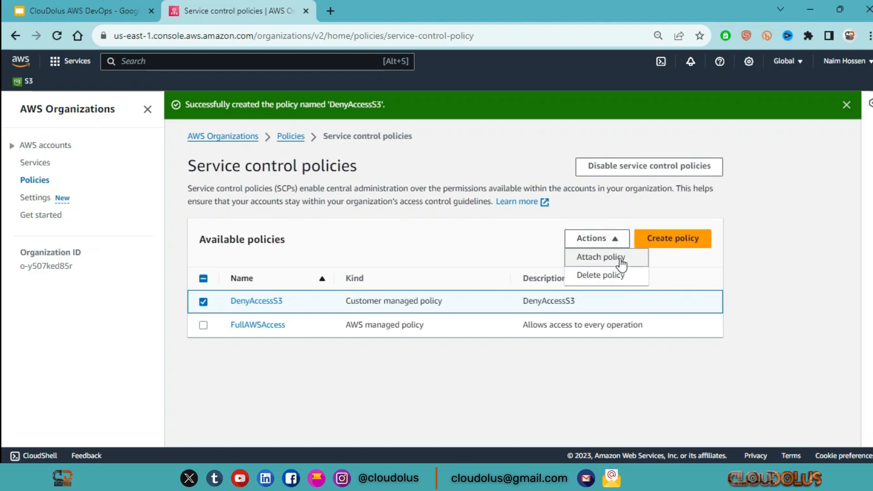
left_click(613, 258)
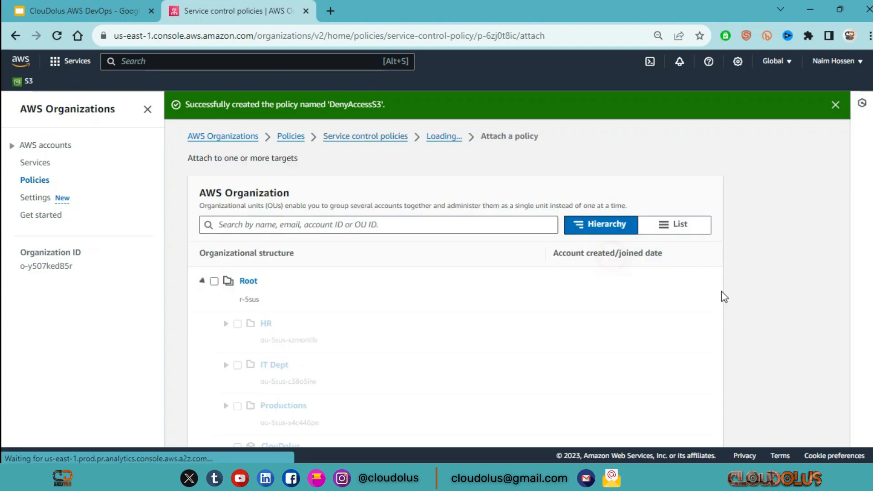
scroll(410, 326, "down", 3)
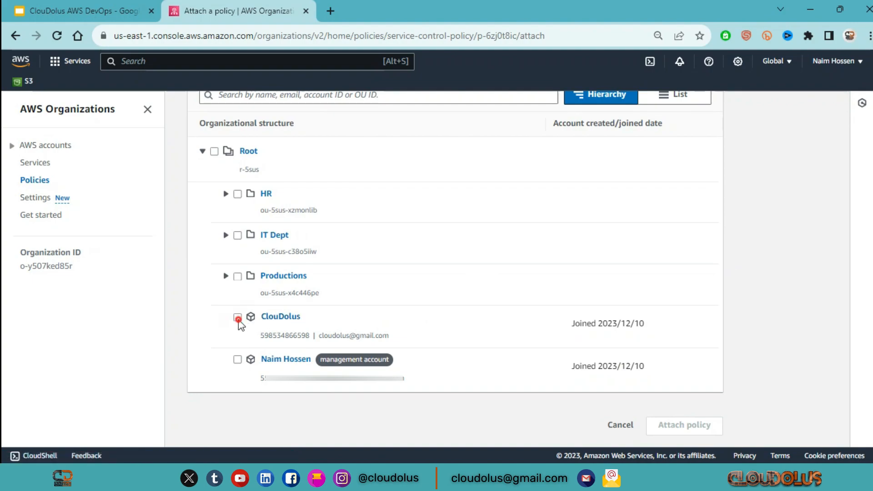
left_click(237, 317)
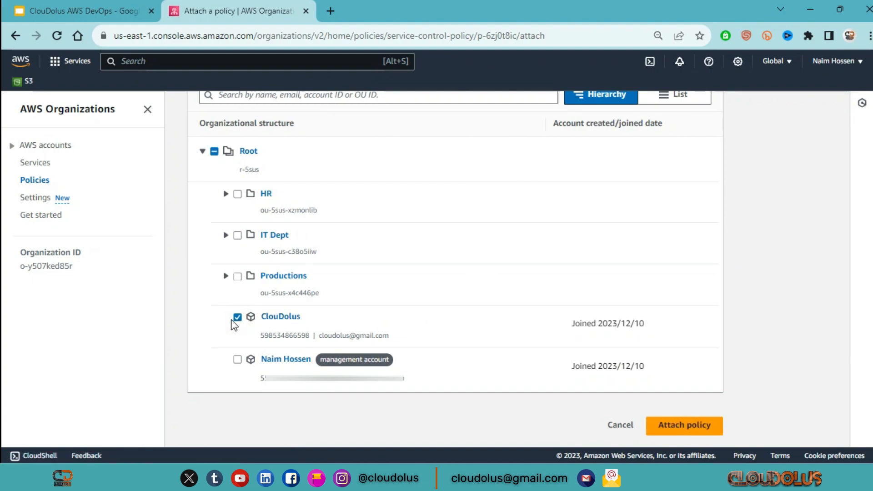
left_click(710, 425)
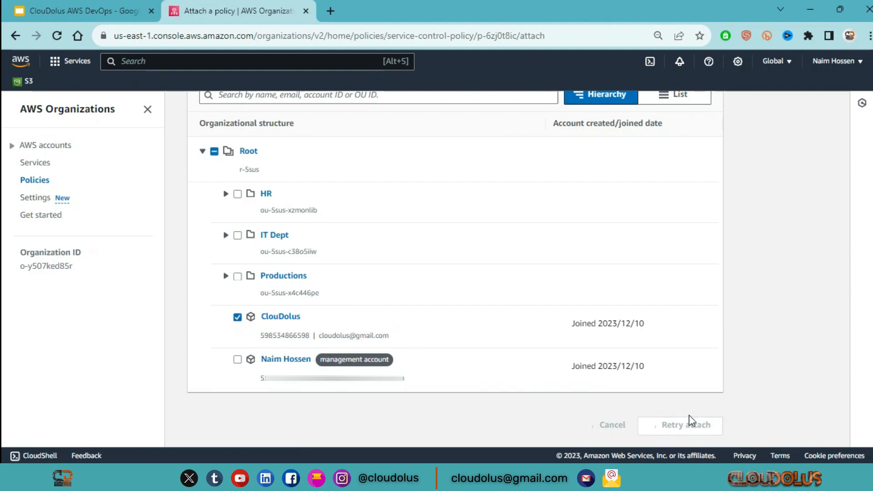
scroll(524, 347, "down", 2)
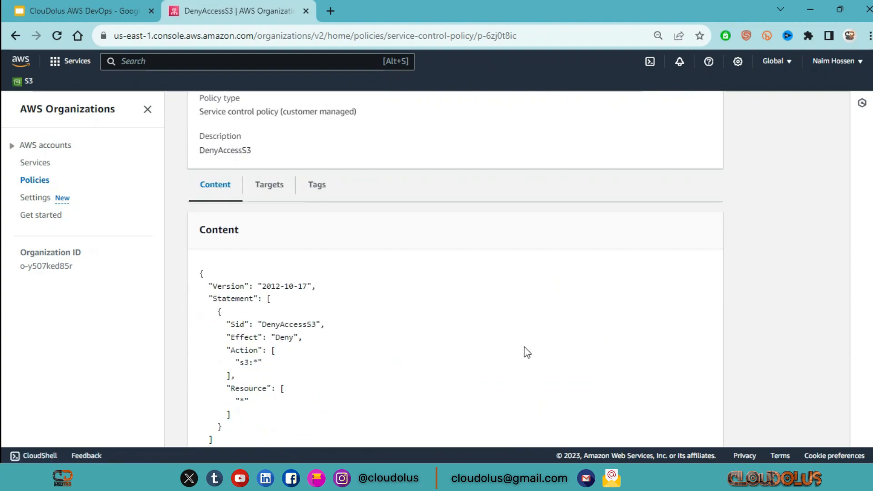
scroll(527, 353, "down", 1)
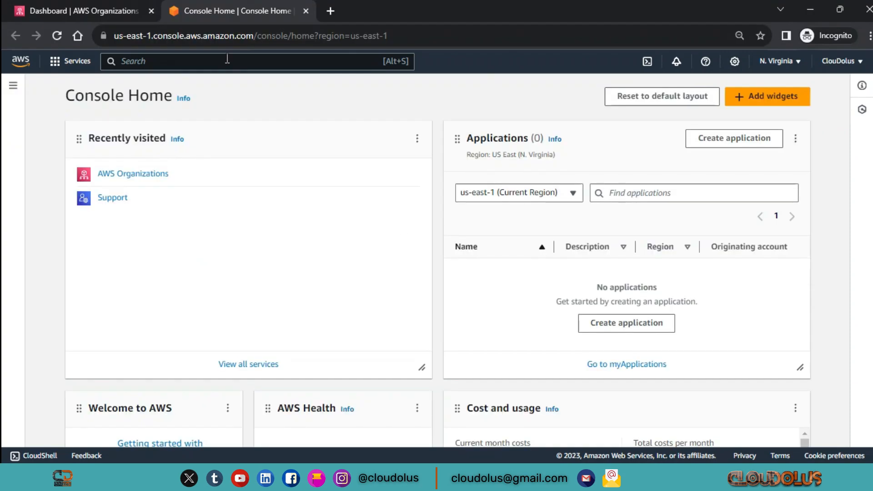
In the ClouDolus member account's console, search for s3 and open the S3 service
left_click(227, 60)
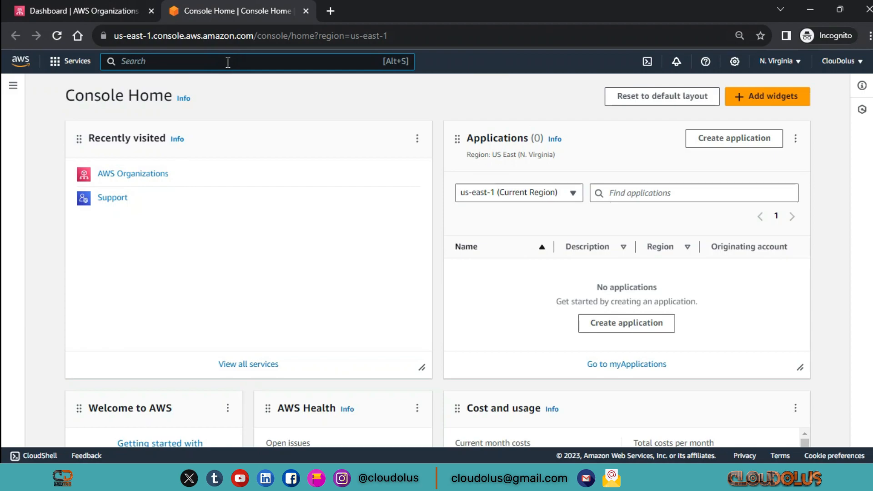
type("s3")
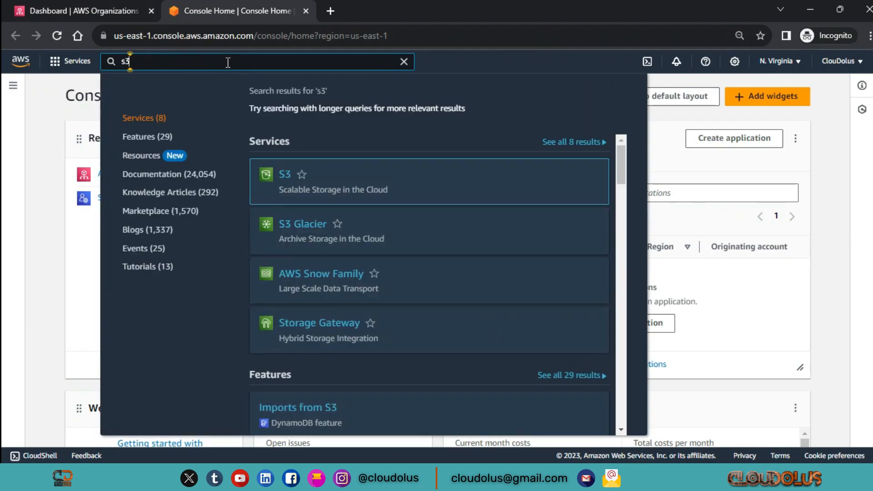
key("Return")
left_click(825, 90)
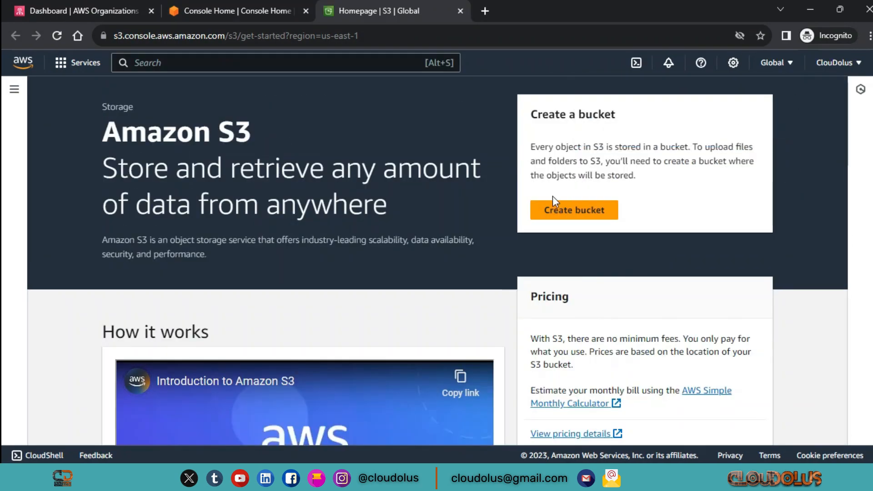
Start a new general purpose bucket in US East (N. Virginia) and name it mytests3bukcd
left_click(574, 211)
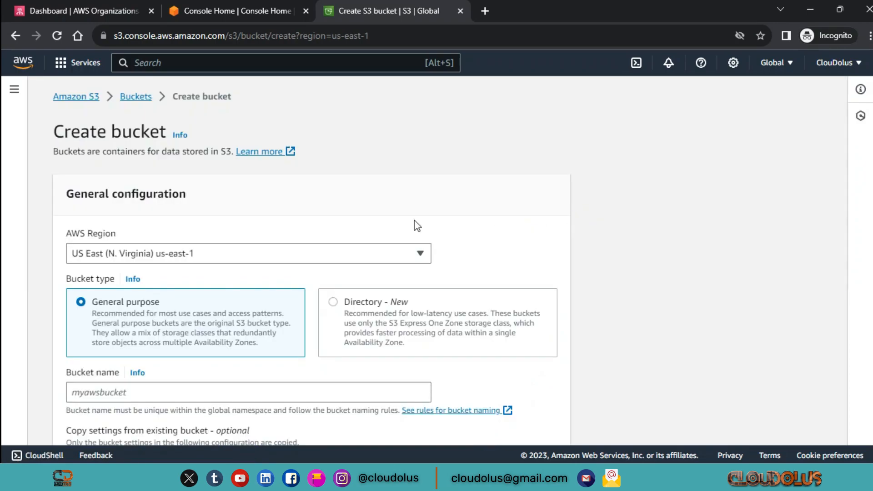
scroll(295, 264, "down", 18)
scroll(296, 264, "up", 18)
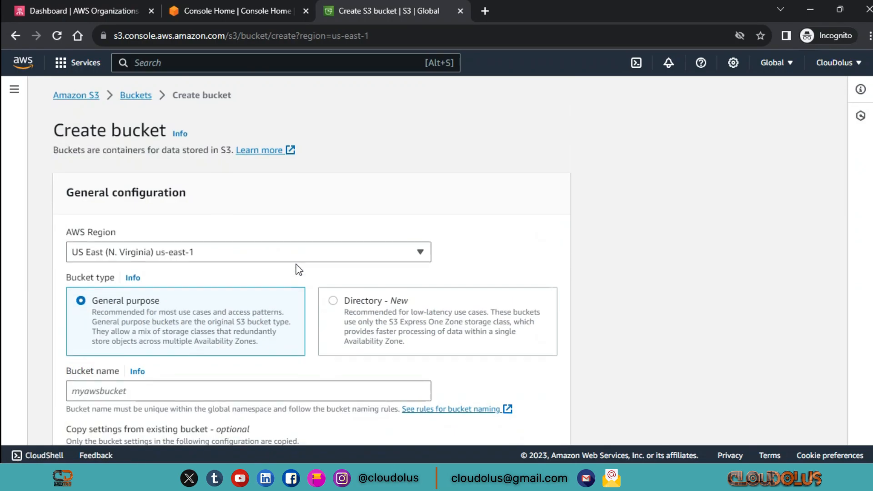
scroll(258, 262, "down", 18)
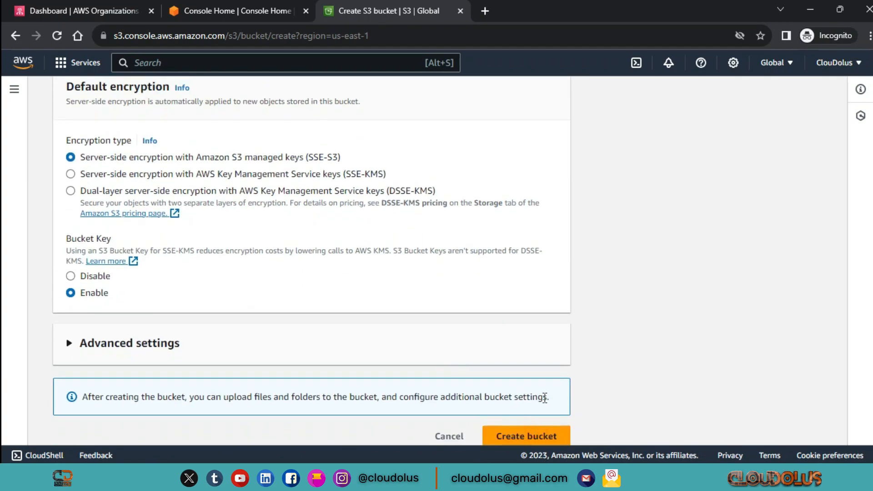
left_click(535, 437)
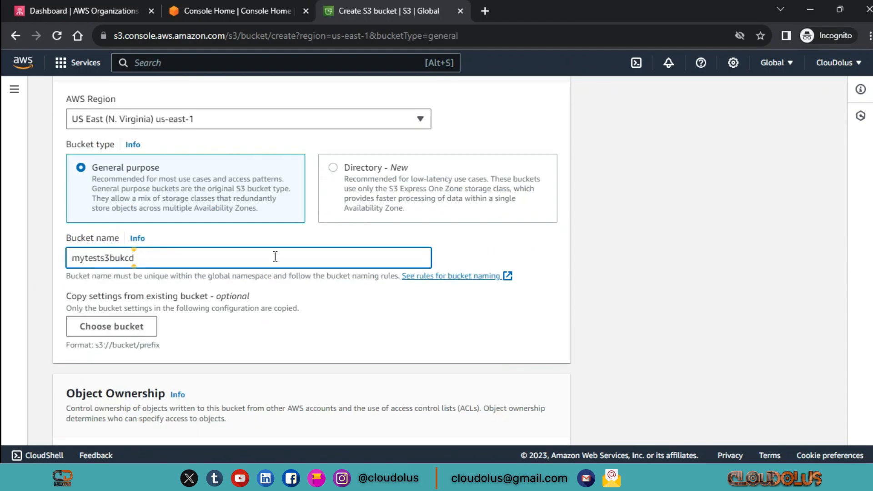
Try to create the mytests3bukcd bucket with its default settings to test the account's S3 permissions, and examine the response
scroll(452, 336, "down", 15)
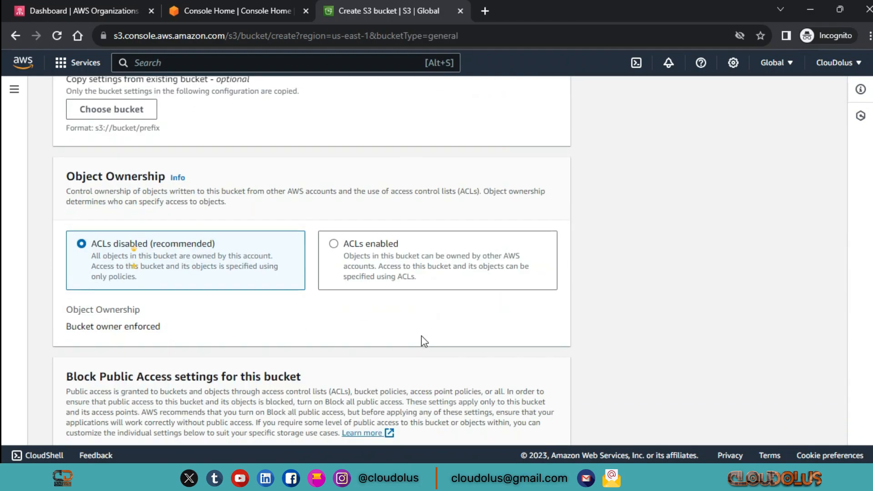
scroll(426, 341, "down", 5)
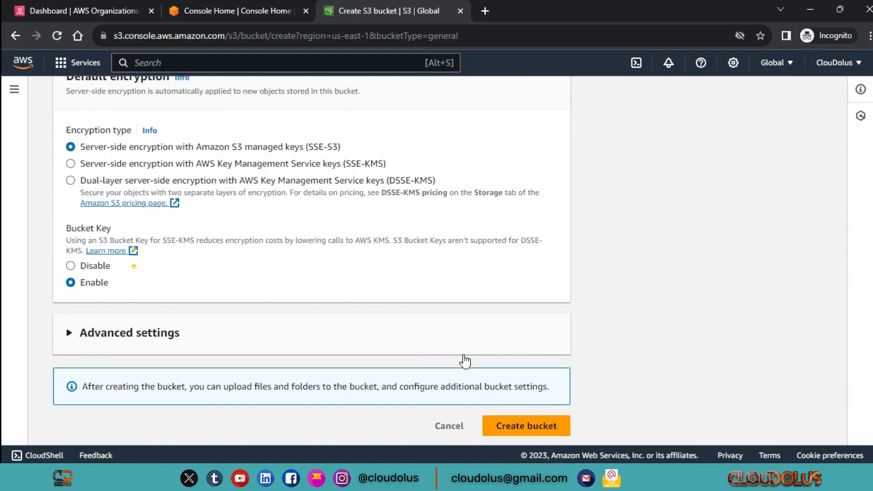
left_click(534, 428)
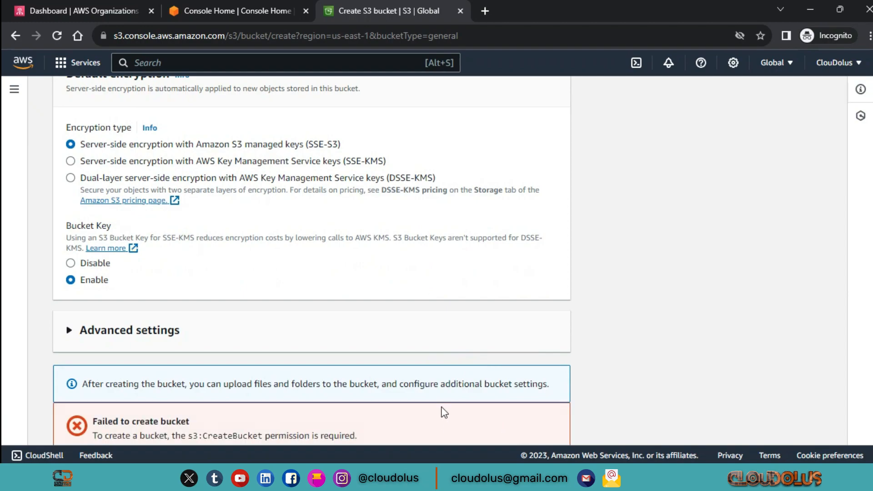
scroll(444, 412, "down", 3)
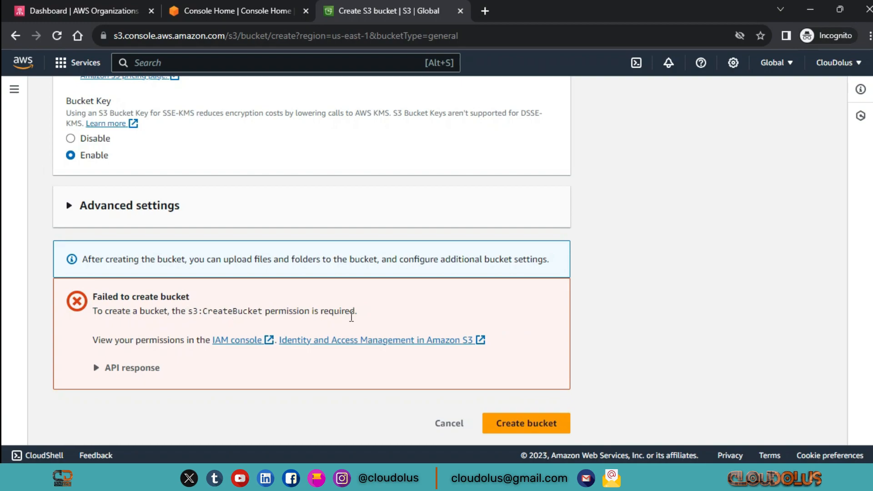
left_click_drag(360, 313, 263, 314)
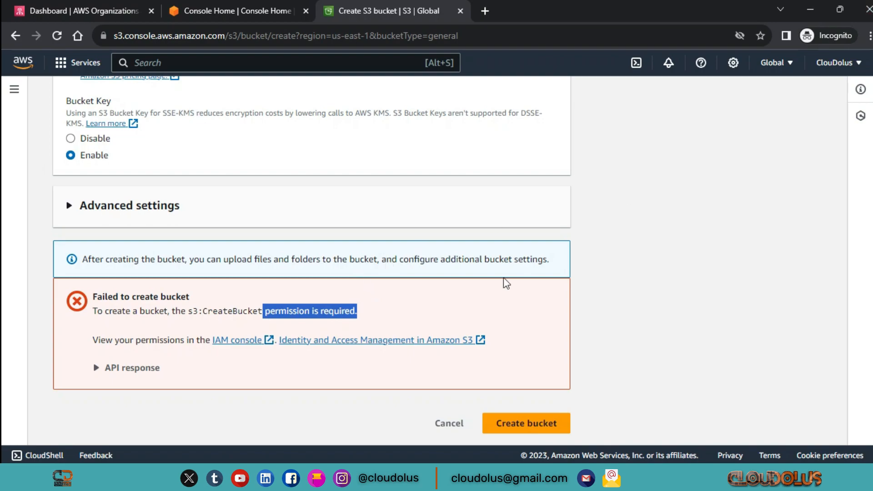
Return to the management account's AWS Organizations window and examine the service control policies applied to the ClouDolus account
left_click(810, 9)
scroll(327, 255, "down", 4)
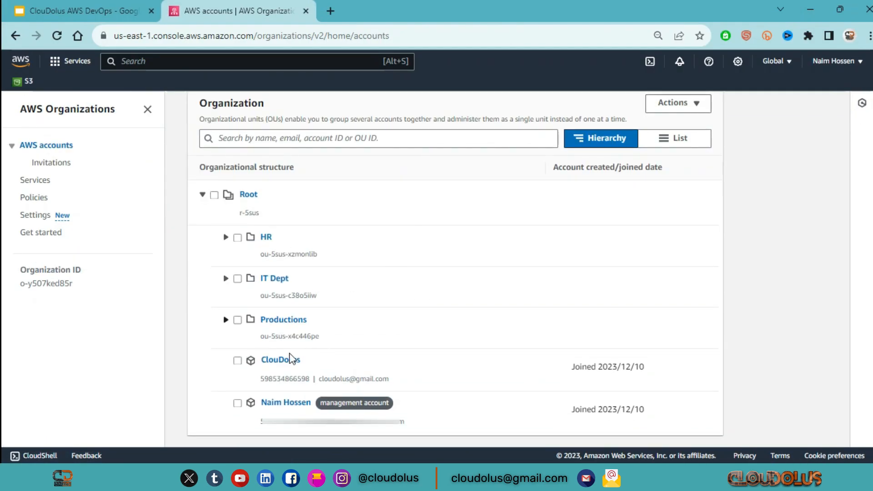
left_click(280, 362)
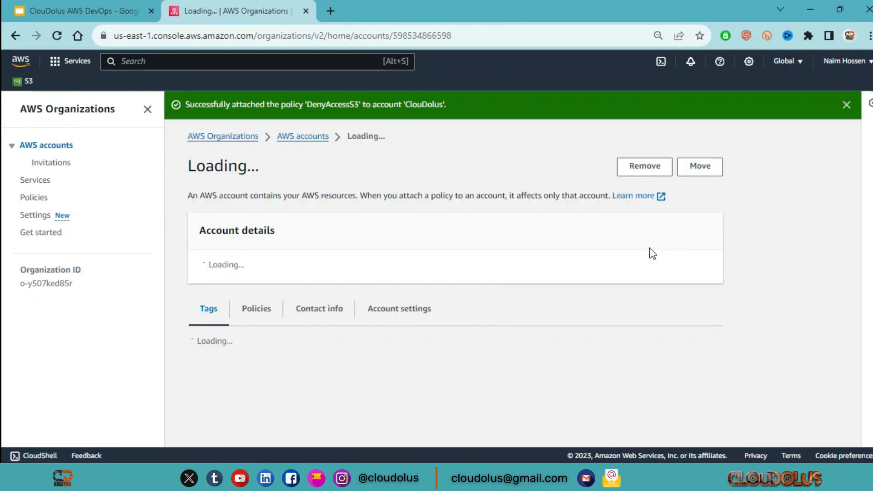
scroll(312, 239, "down", 1)
scroll(312, 241, "down", 3)
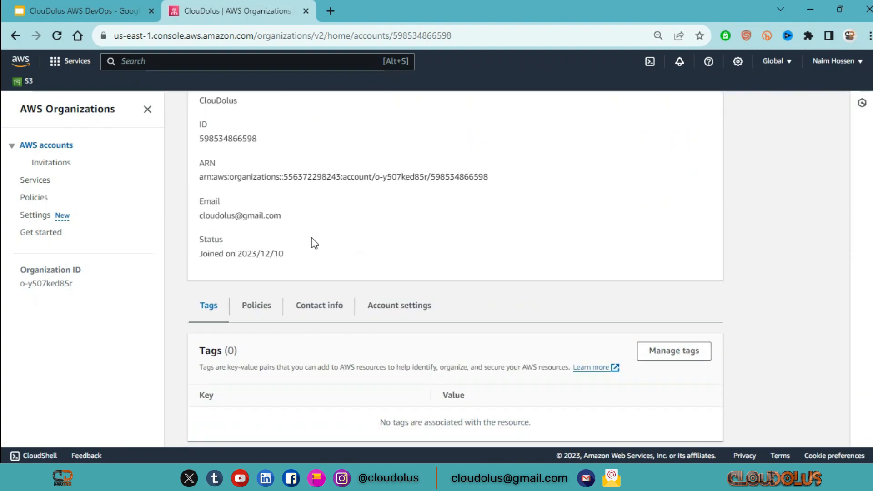
scroll(312, 241, "up", 1)
scroll(318, 241, "down", 2)
left_click(267, 287)
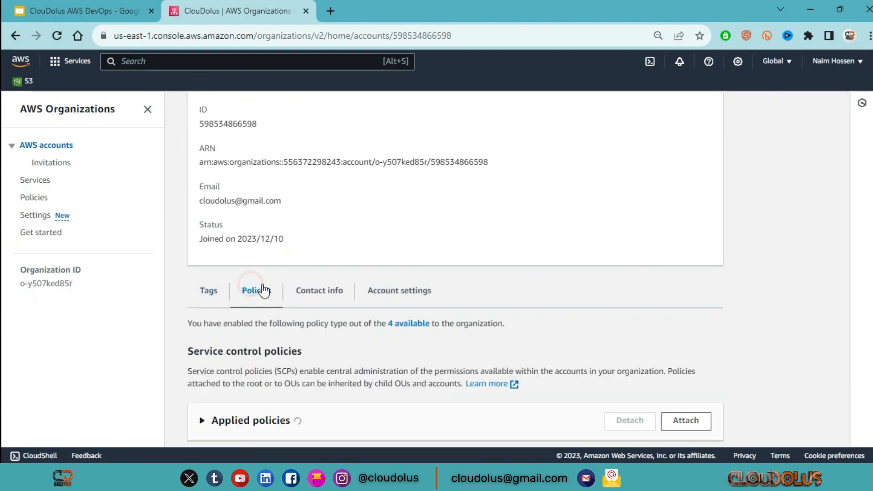
scroll(409, 246, "down", 1)
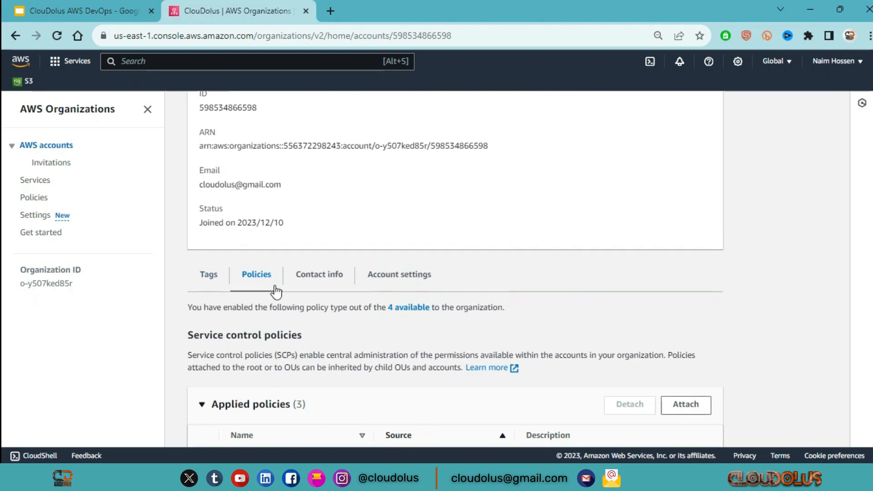
scroll(275, 291, "down", 3)
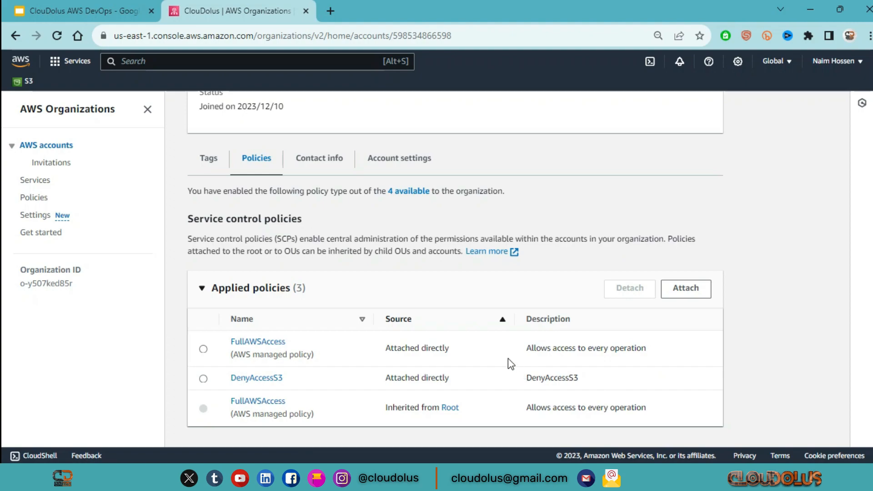
Detach the directly attached DenyAccessS3 policy from the ClouDolus account
left_click(202, 379)
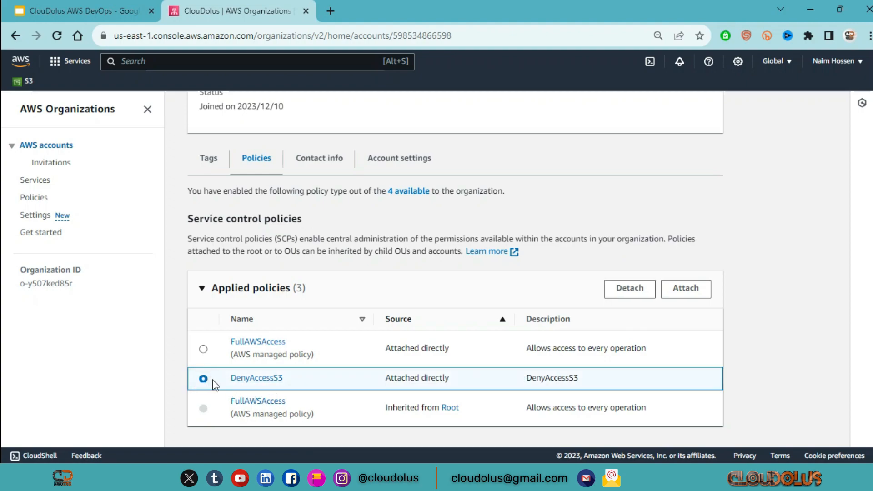
left_click(642, 296)
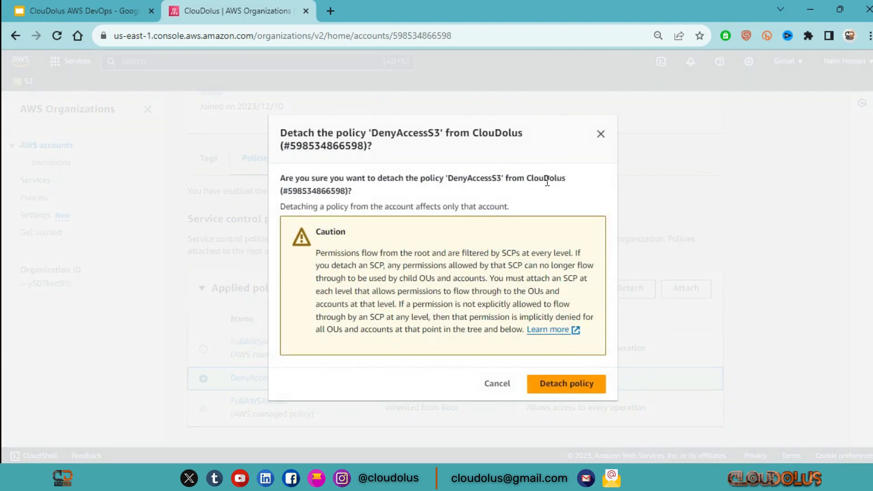
left_click(575, 383)
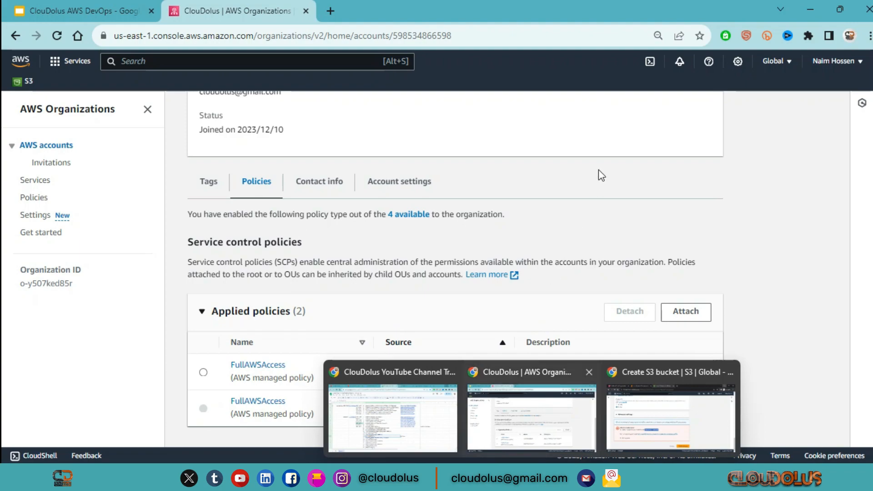
Switch back to the member account's S3 window and create the mytests3bukcd bucket again with the same settings
left_click(628, 403)
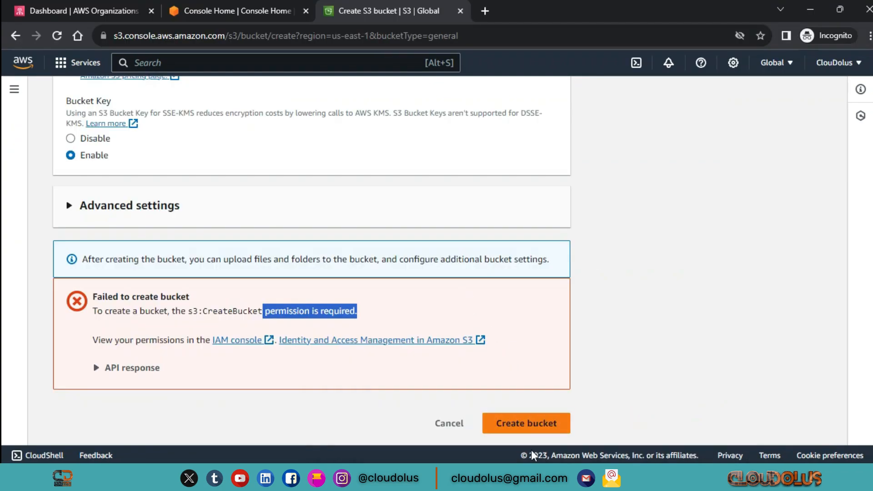
left_click(540, 426)
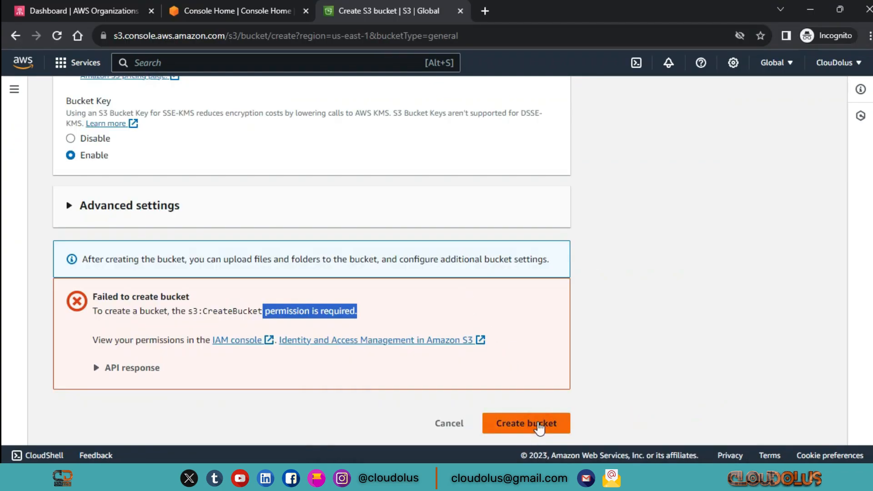
left_click(539, 424)
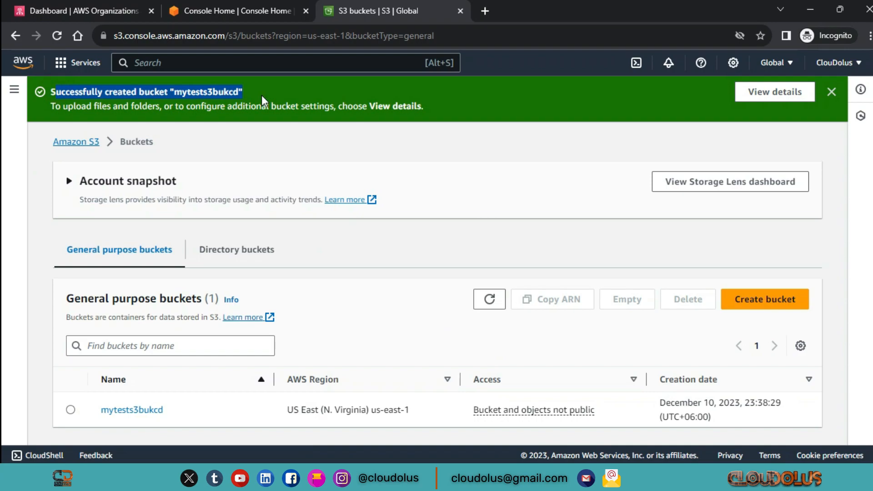
left_click(494, 151)
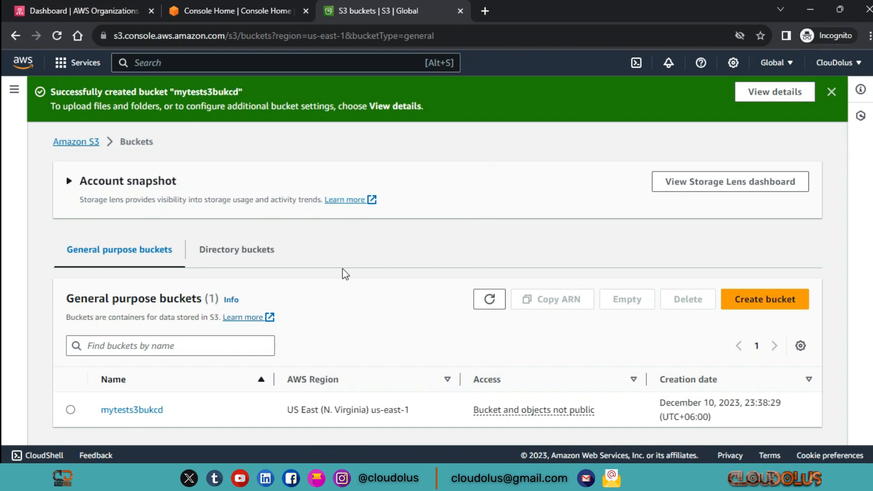
scroll(326, 258, "down", 1)
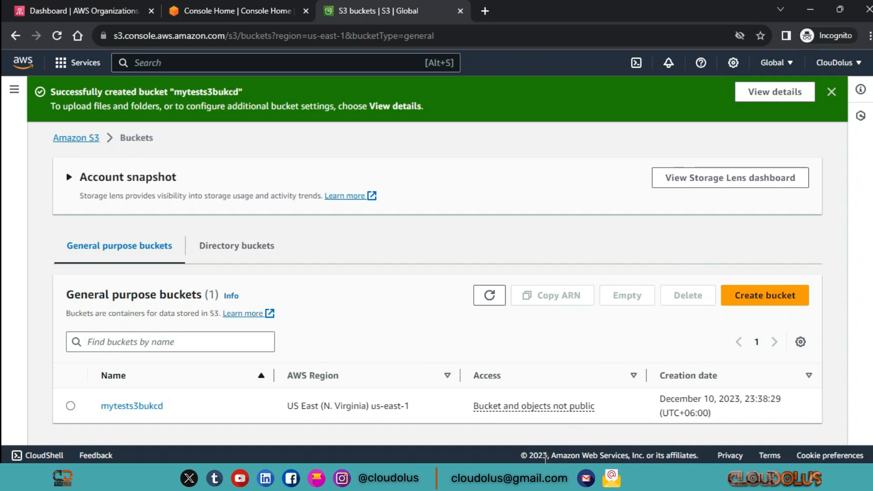
Switch back to the management account's AWS Organizations window and view the AWS accounts overview
mouse_move(513, 444)
left_click(502, 420)
scroll(469, 323, "up", 10)
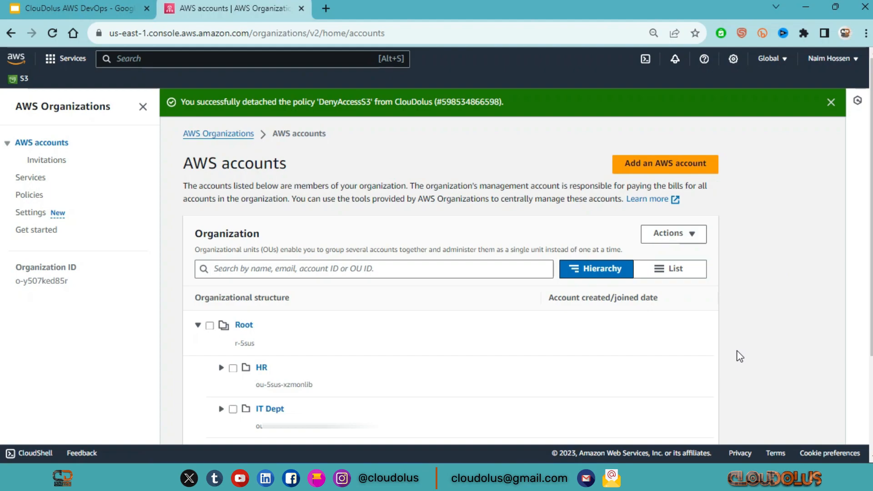
Submit the deletion of the HR, IT Dept and Productions organizational units together, confirming with "delete", and dismiss the deletion dialog
scroll(706, 351, "down", 3)
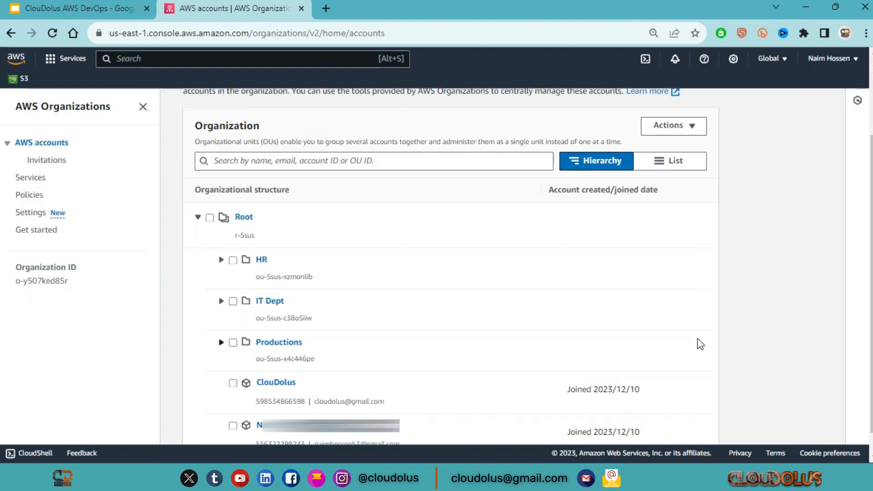
scroll(663, 353, "down", 1)
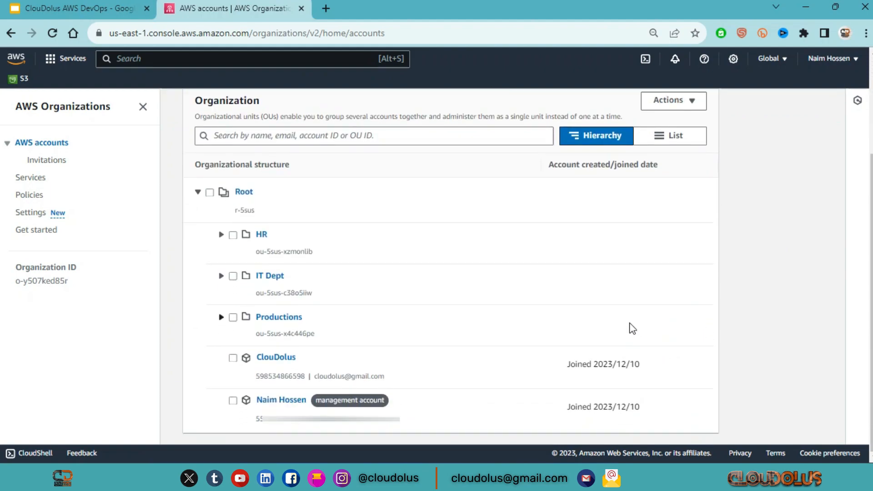
left_click(233, 320)
left_click(233, 276)
left_click(233, 235)
scroll(355, 308, "up", 2)
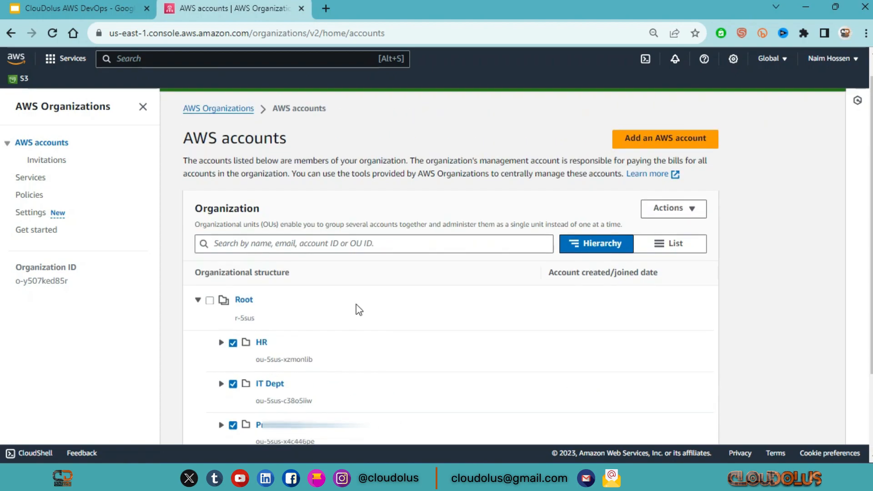
scroll(300, 343, "down", 2)
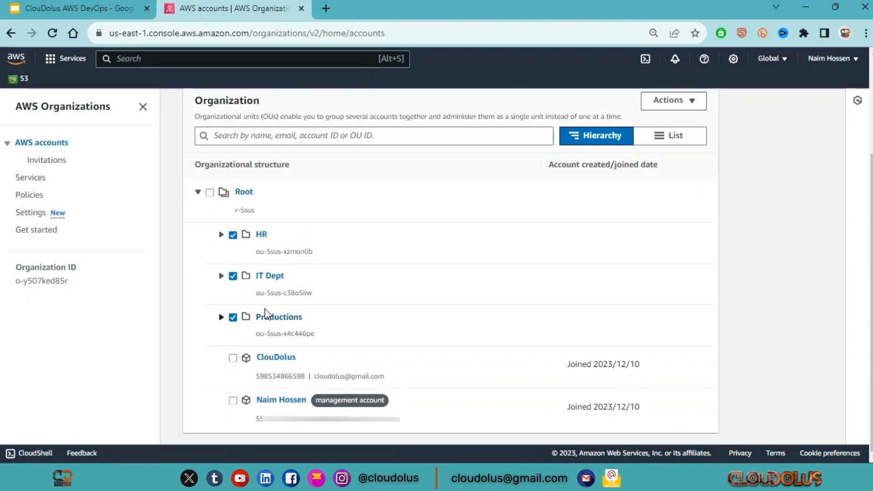
scroll(538, 241, "up", 2)
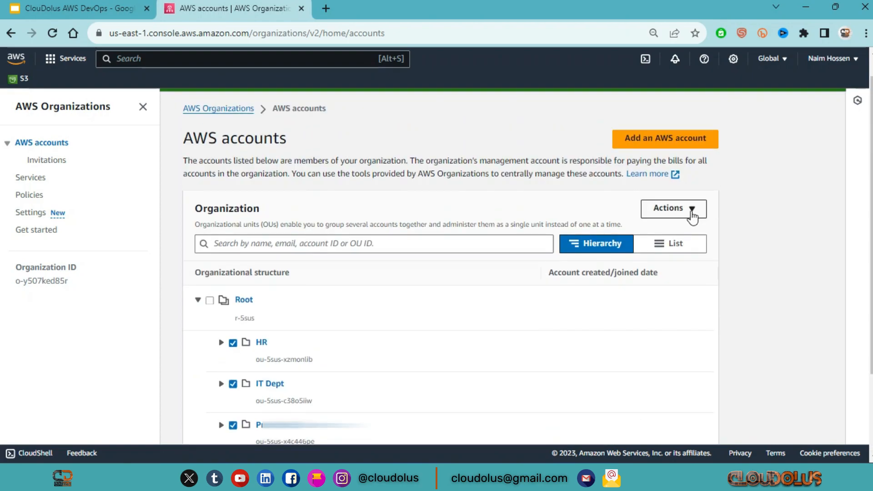
left_click(689, 209)
left_click(673, 280)
type("delete")
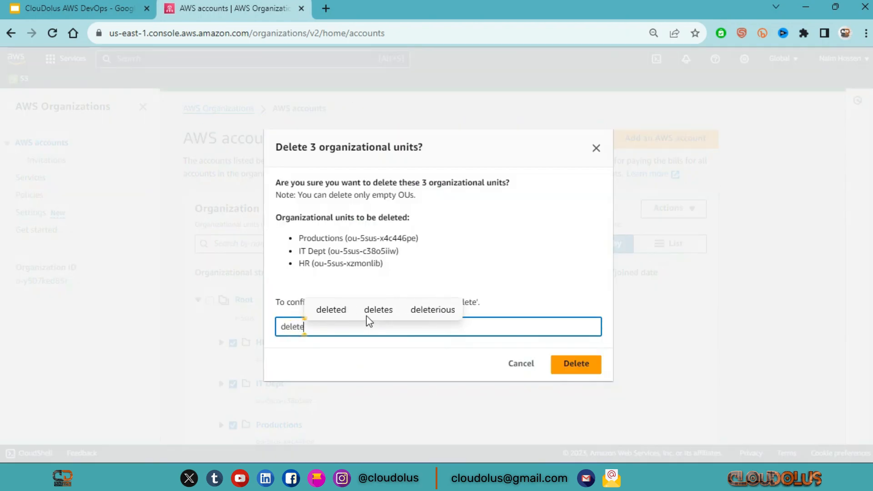
left_click(571, 364)
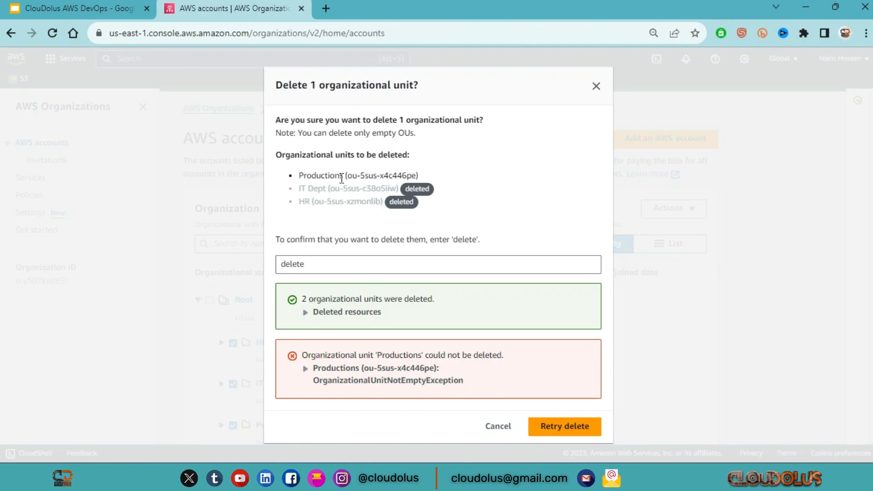
left_click_drag(300, 171, 425, 175)
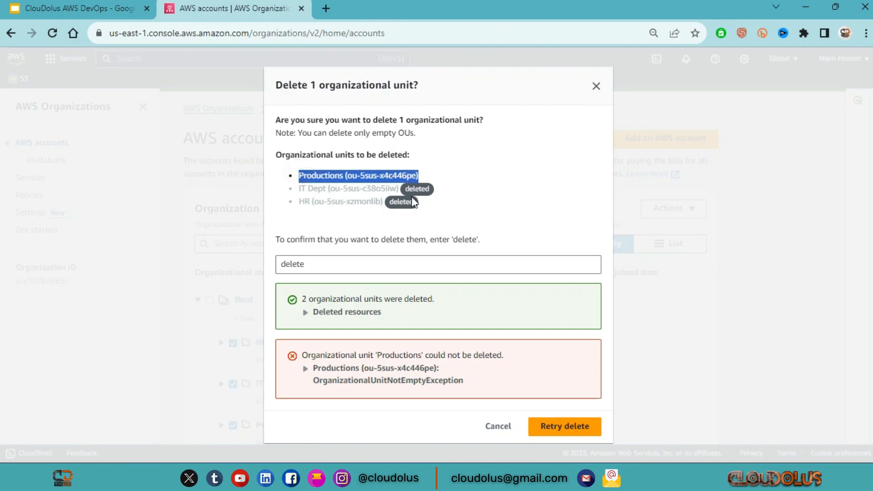
left_click(505, 423)
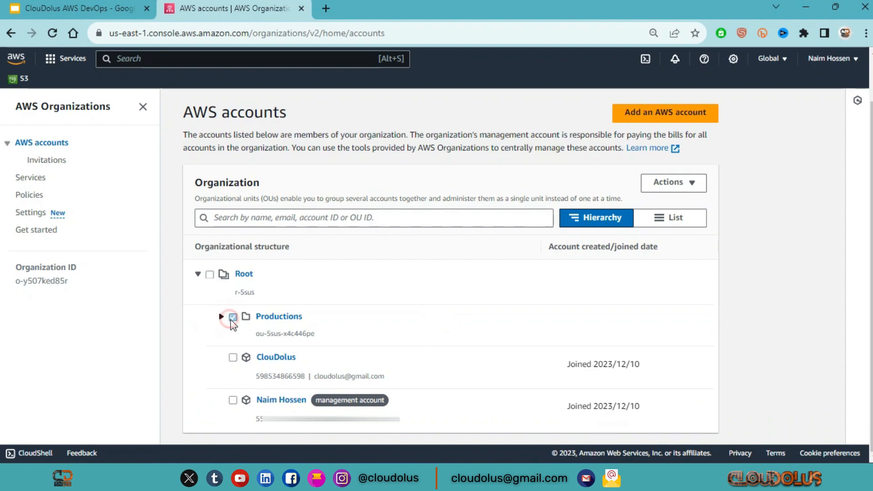
Open the Productions organizational unit and delete its child units Develop and Test Dept, confirming with "delete"
left_click(275, 318)
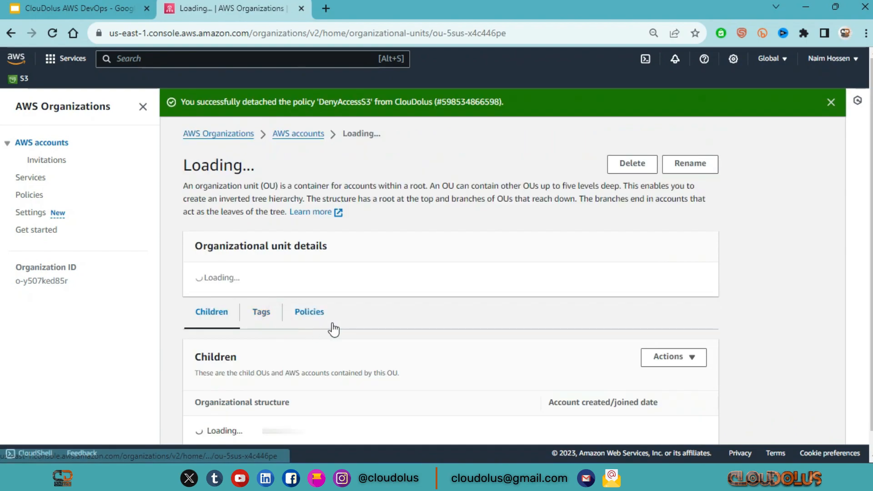
scroll(373, 321, "down", 1)
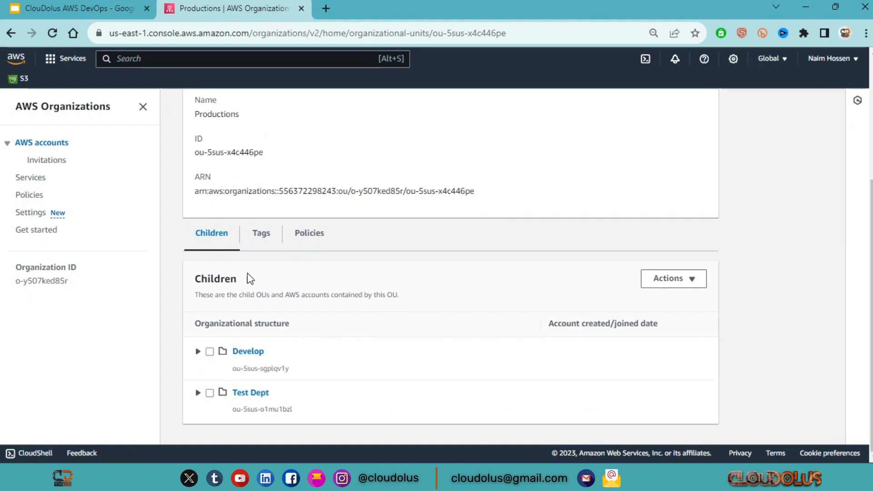
left_click_drag(249, 275, 194, 279)
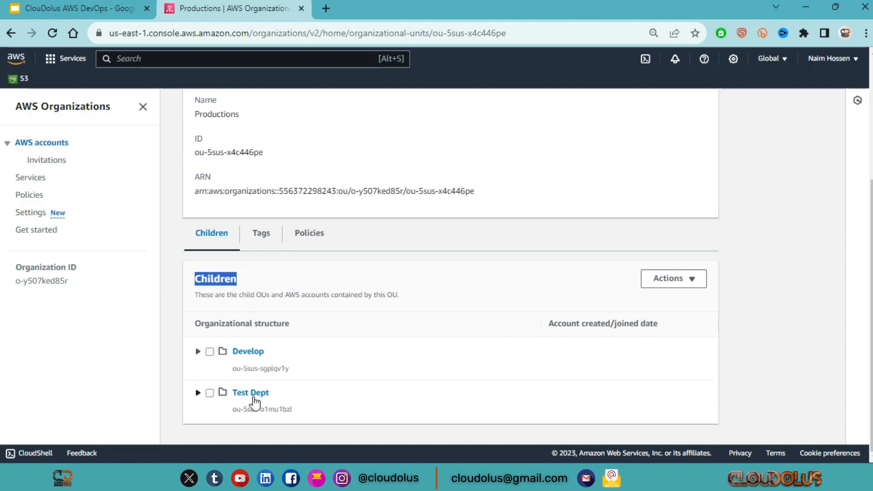
left_click(210, 393)
left_click(210, 352)
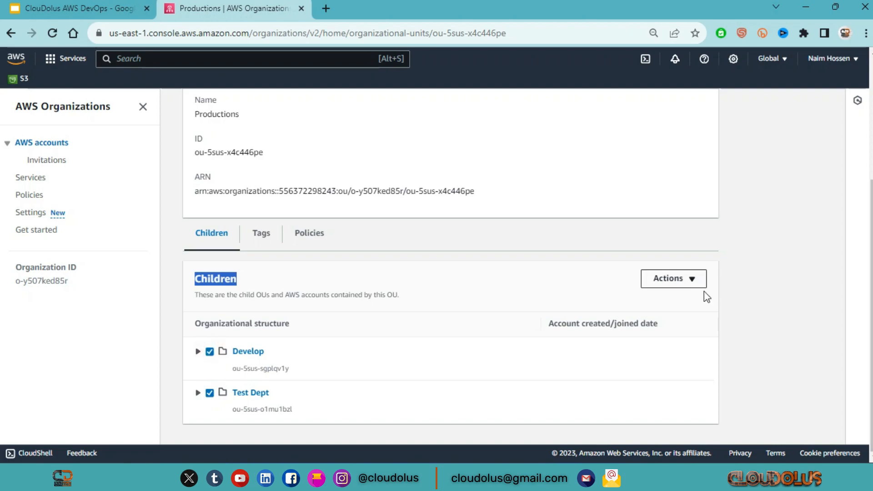
left_click(690, 284)
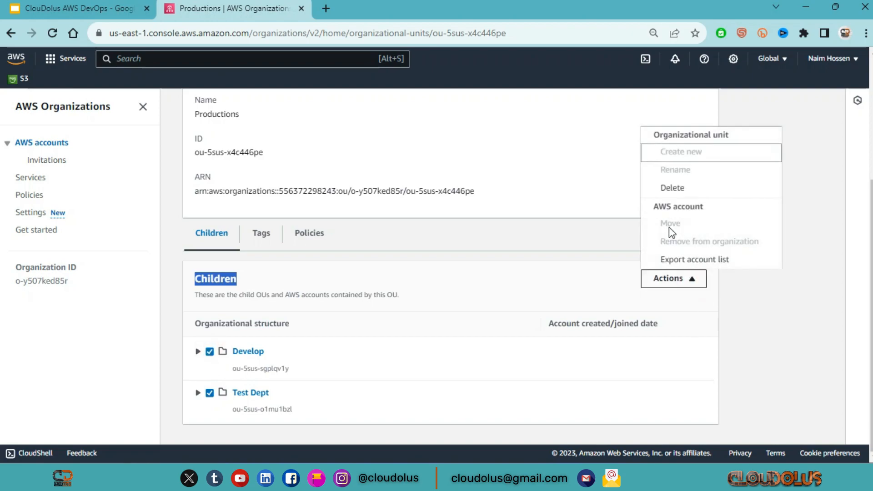
left_click(672, 188)
type("delete")
left_click(577, 358)
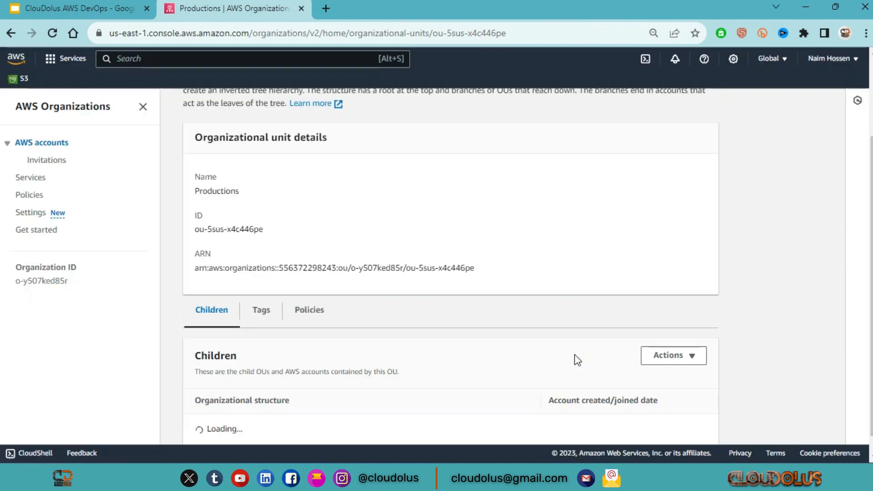
scroll(452, 319, "down", 2)
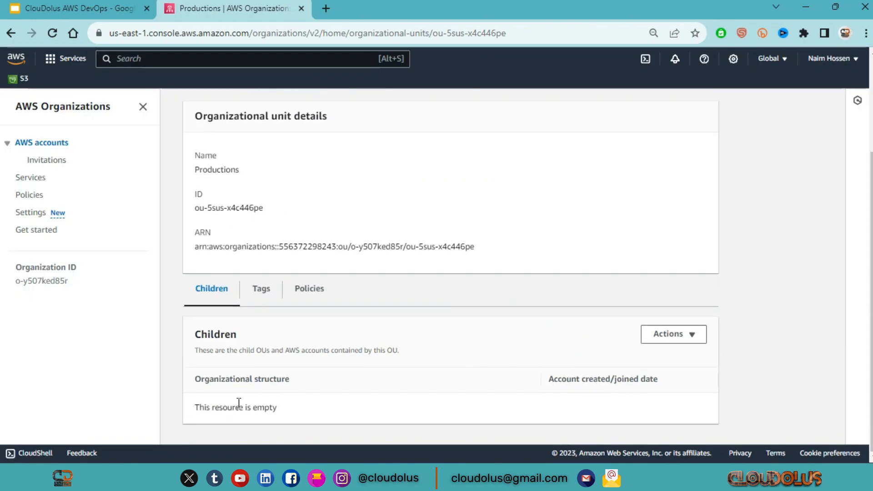
left_click_drag(262, 340, 191, 344)
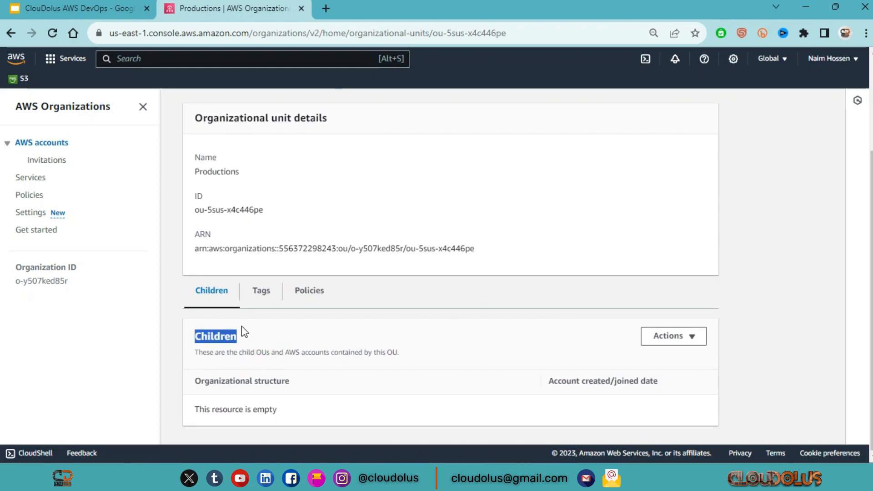
Return to the AWS accounts overview and delete the Productions organizational unit, entering Productions as the confirmation name
scroll(241, 326, "up", 5)
left_click(42, 142)
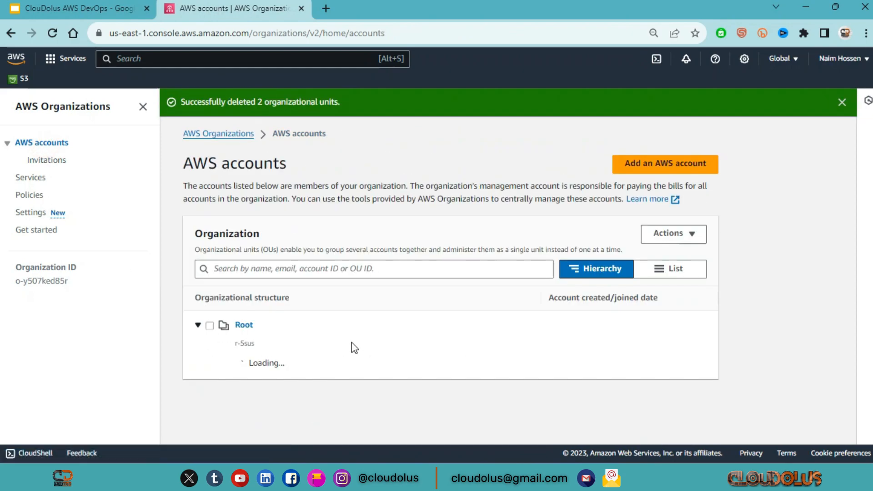
scroll(354, 348, "down", 1)
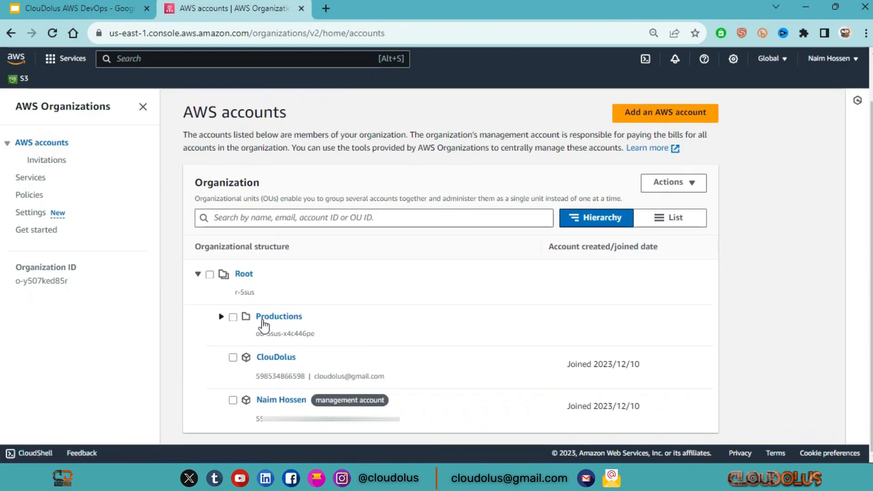
left_click(223, 318)
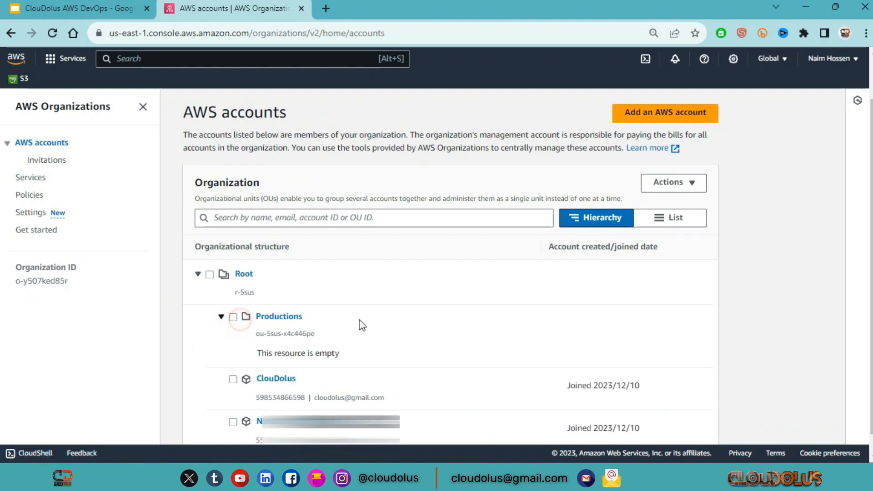
left_click(233, 318)
scroll(476, 252, "up", 2)
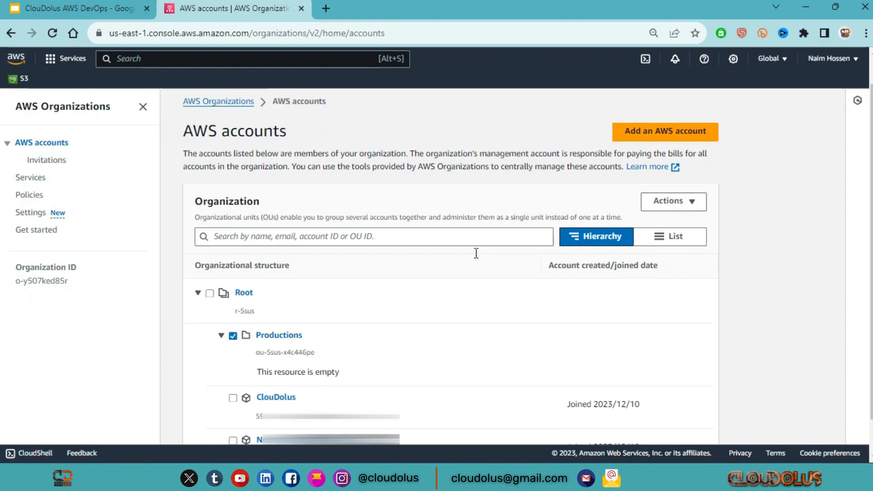
left_click(689, 234)
left_click(685, 305)
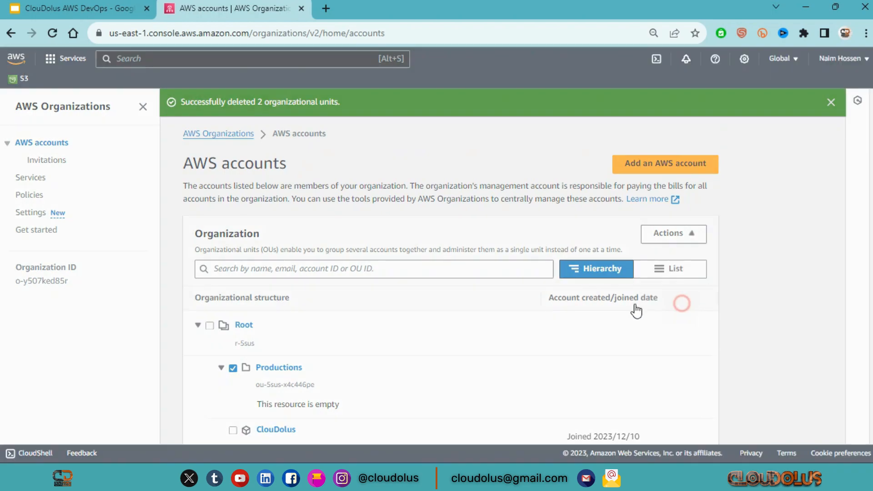
left_click(318, 290)
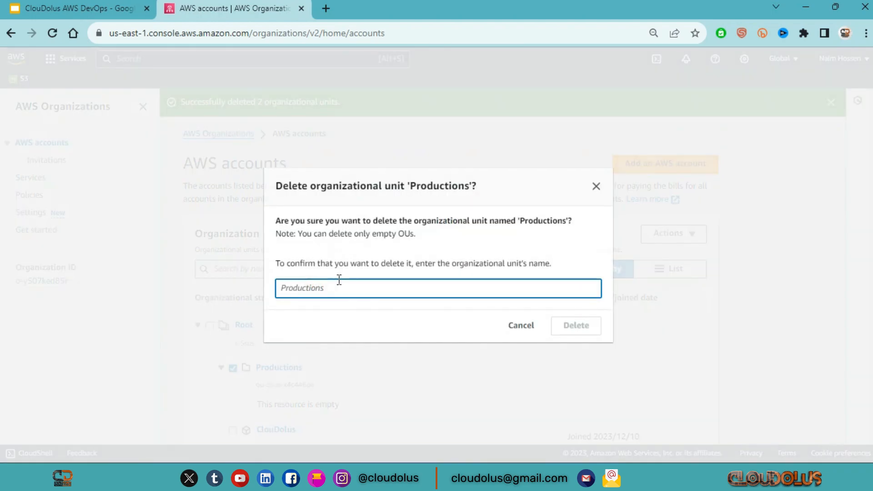
type("Productions")
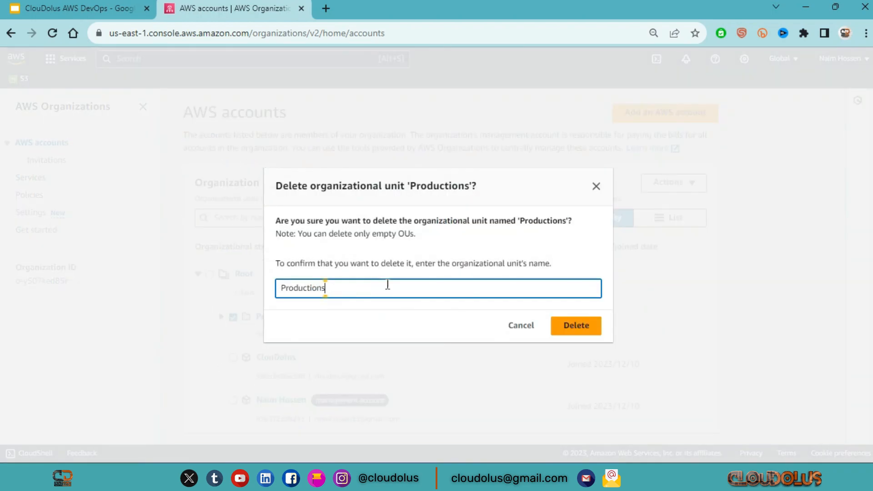
left_click(579, 336)
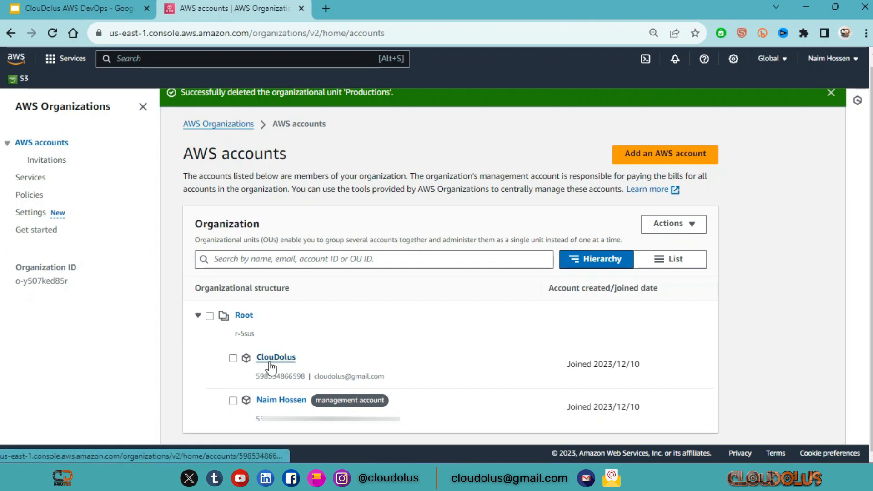
left_click(233, 358)
left_click(689, 236)
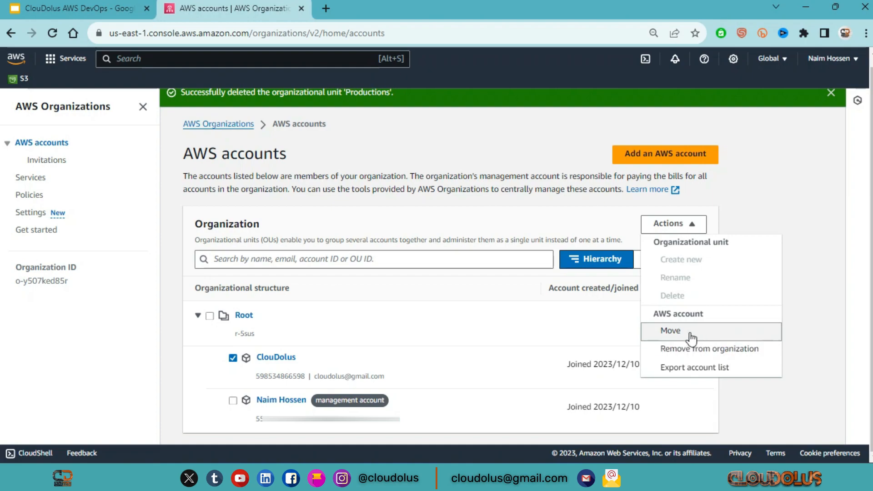
left_click(726, 331)
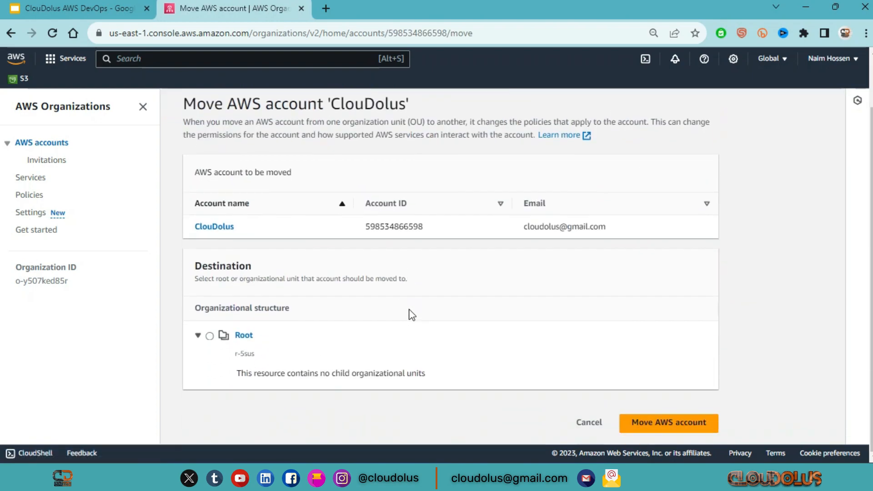
scroll(411, 316, "down", 2)
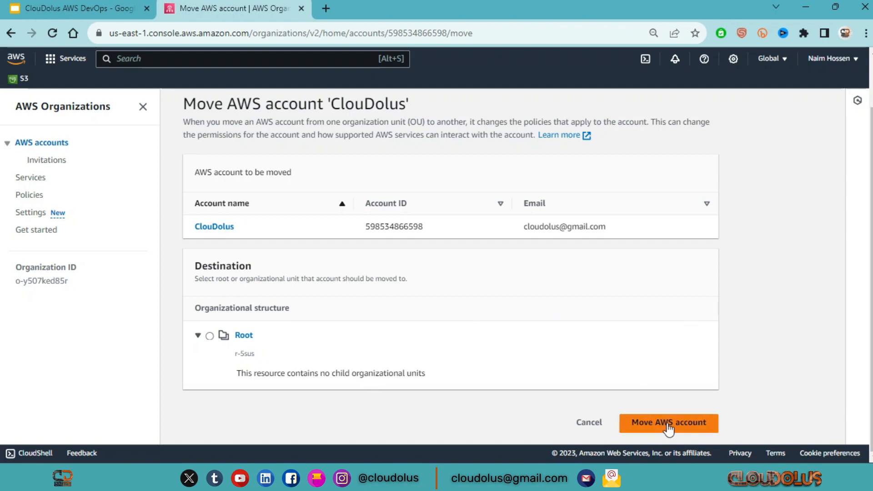
left_click(578, 423)
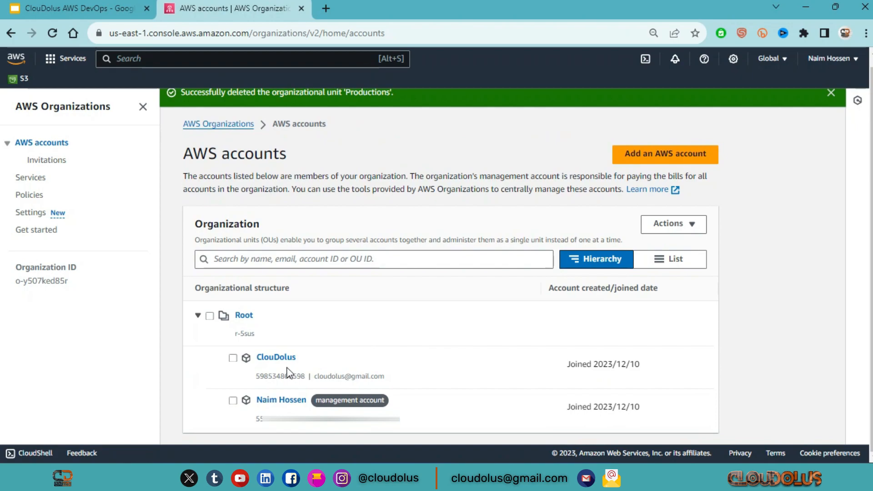
Remove the ClouDolus member account from the organization and confirm the removal
left_click(233, 358)
left_click(681, 228)
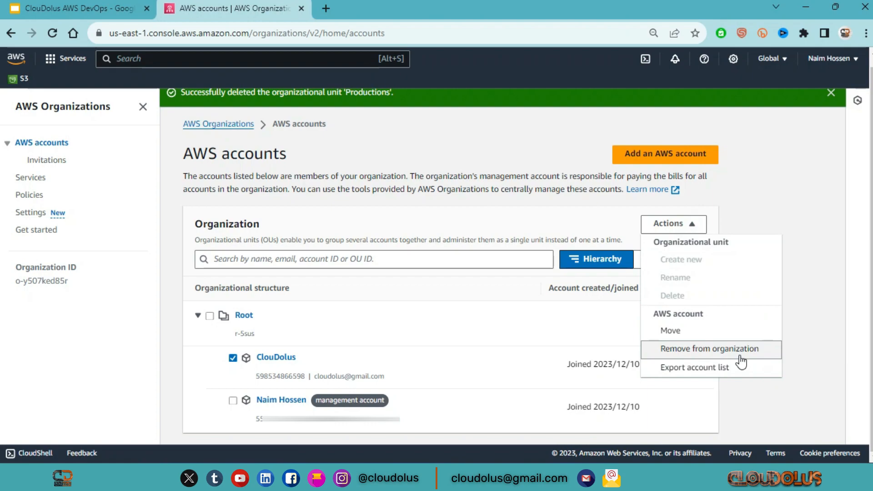
left_click(737, 358)
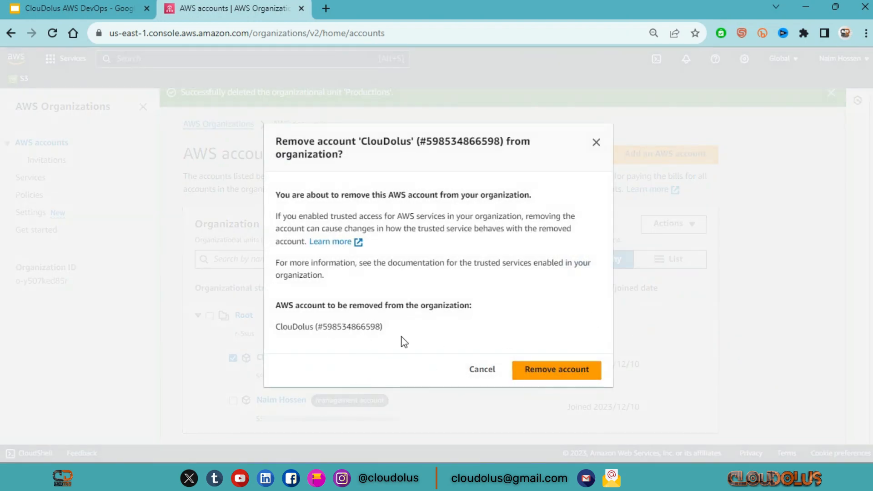
left_click(599, 374)
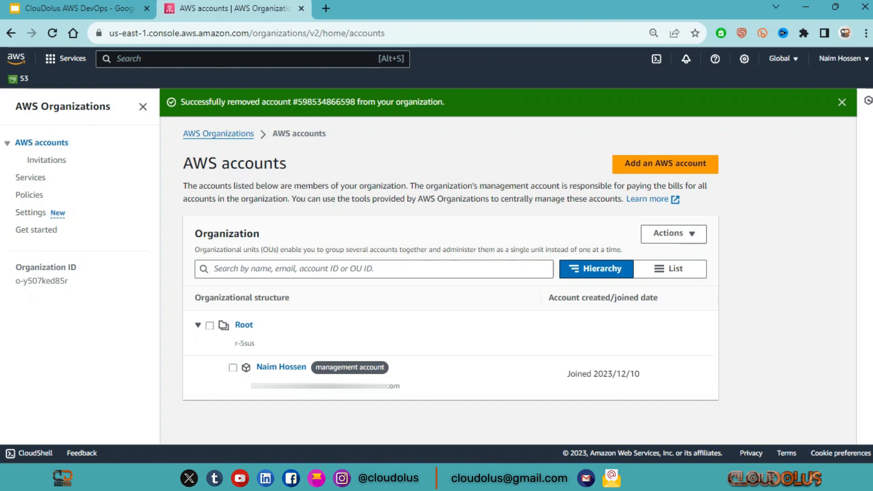
Switch to the member account's AWS Organizations window and reload its dashboard to check the account's organization membership
mouse_move(525, 478)
left_click(667, 416)
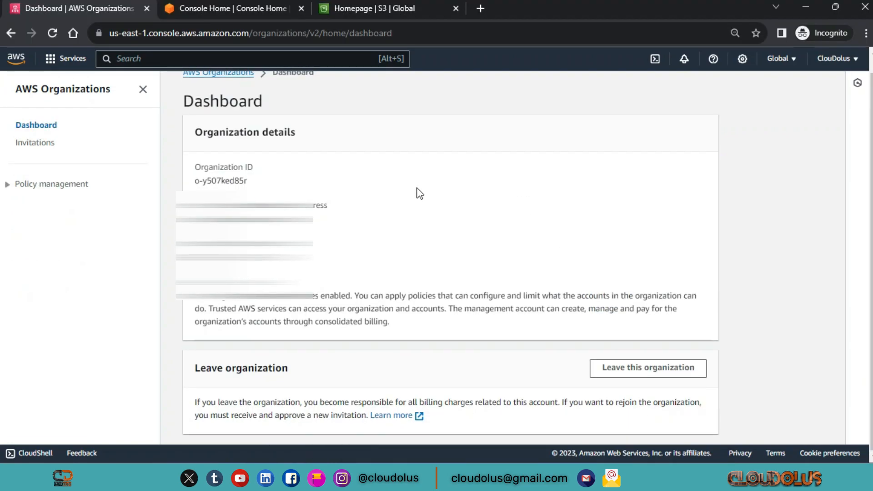
scroll(420, 194, "up", 1)
left_click(53, 35)
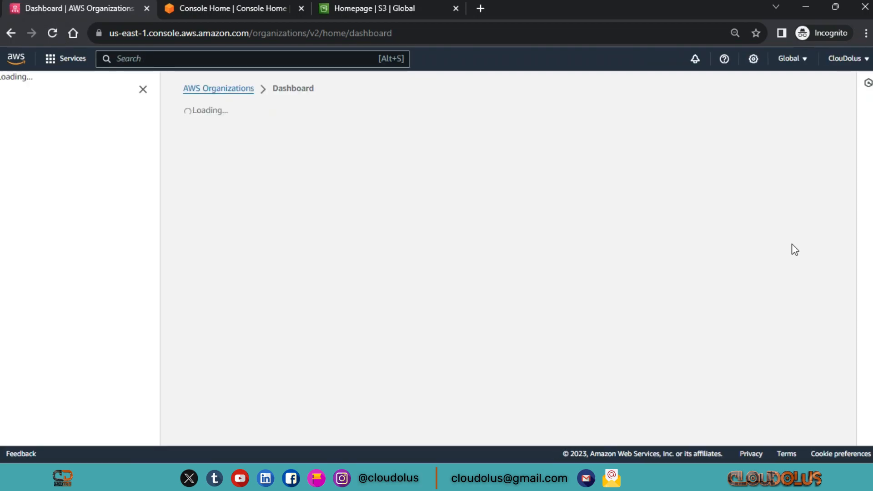
scroll(48, 265, "down", 2)
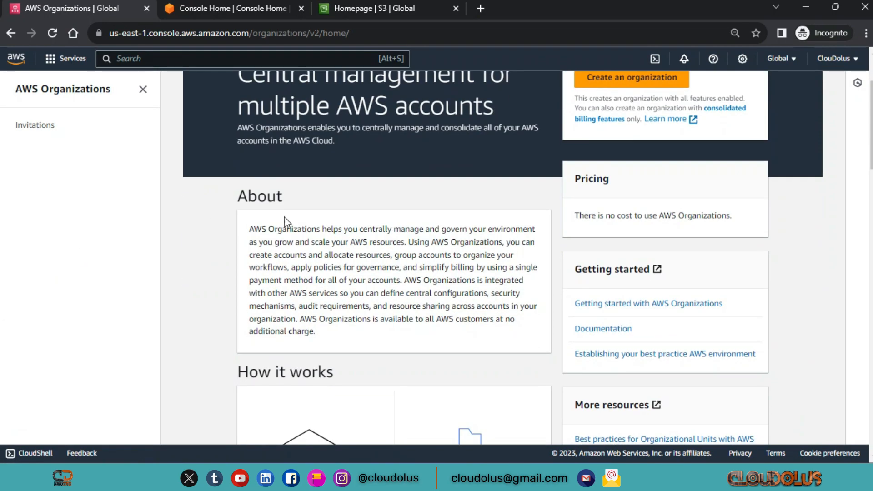
Return to the management account's window and open the organization's service control policies
scroll(400, 210, "up", 2)
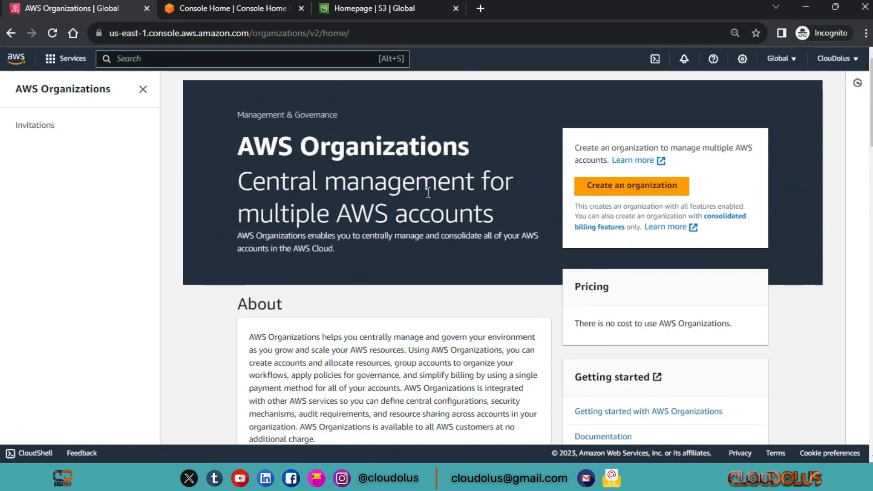
left_click(805, 7)
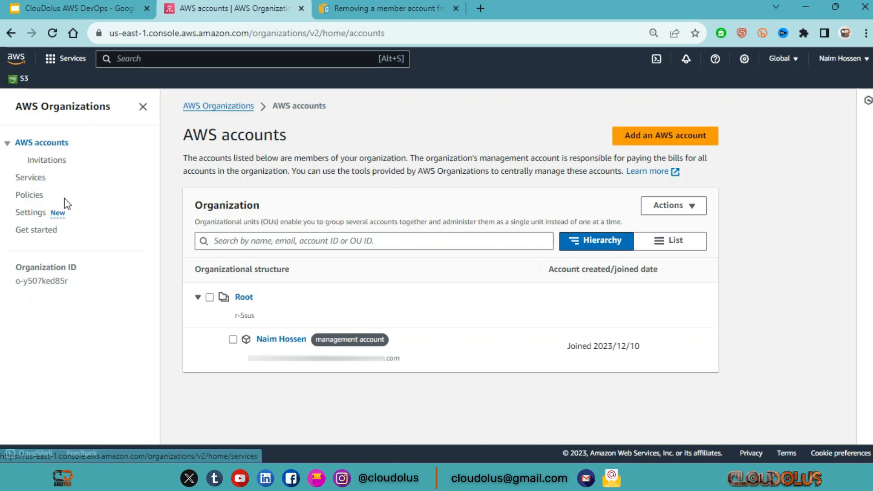
left_click(41, 195)
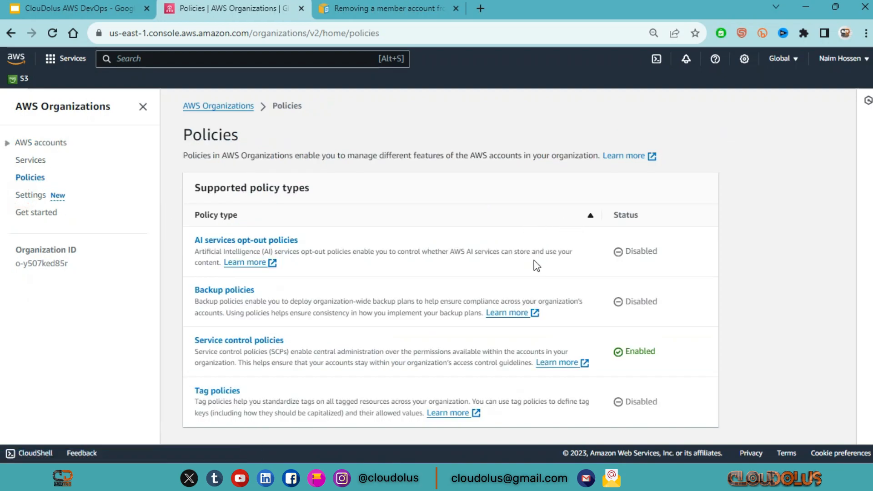
left_click(264, 346)
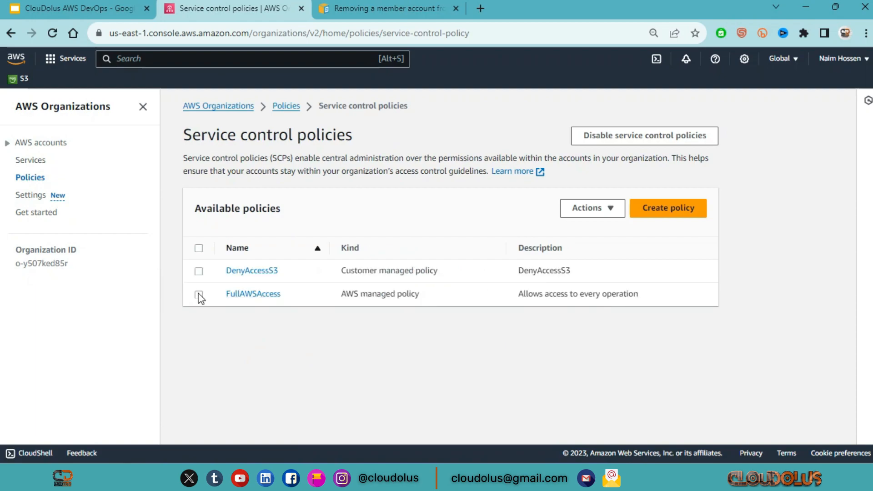
Delete the DenyAccessS3 policy, entering DenyAccessS3 as the confirmation name
left_click(199, 272)
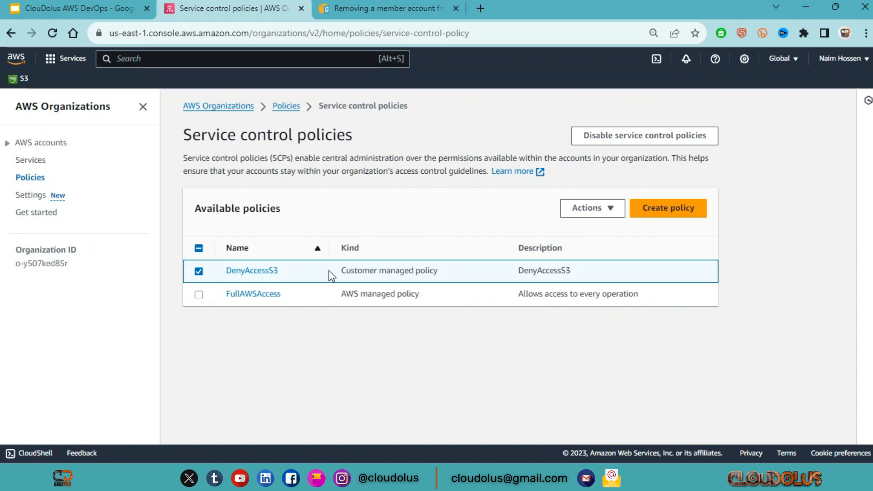
left_click(613, 212)
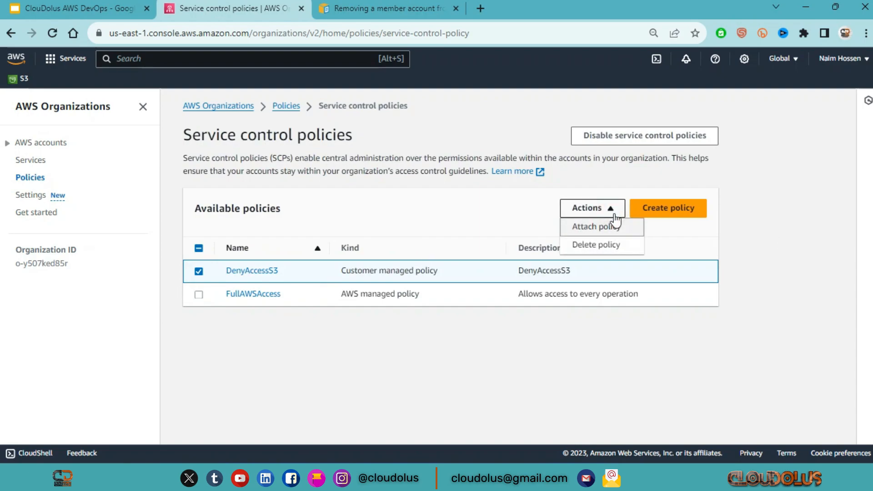
left_click(605, 245)
left_click(328, 293)
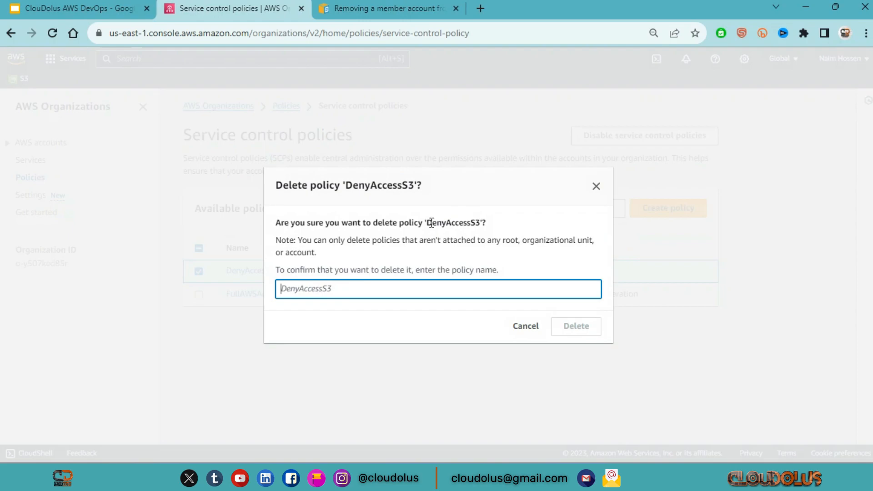
left_click_drag(428, 223, 482, 223)
key("ctrl+c")
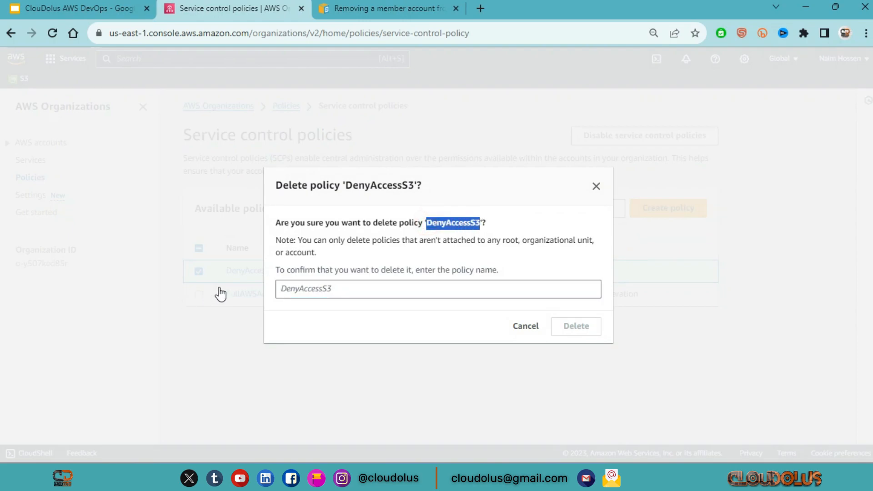
left_click(281, 283)
key("ctrl+v")
left_click(576, 327)
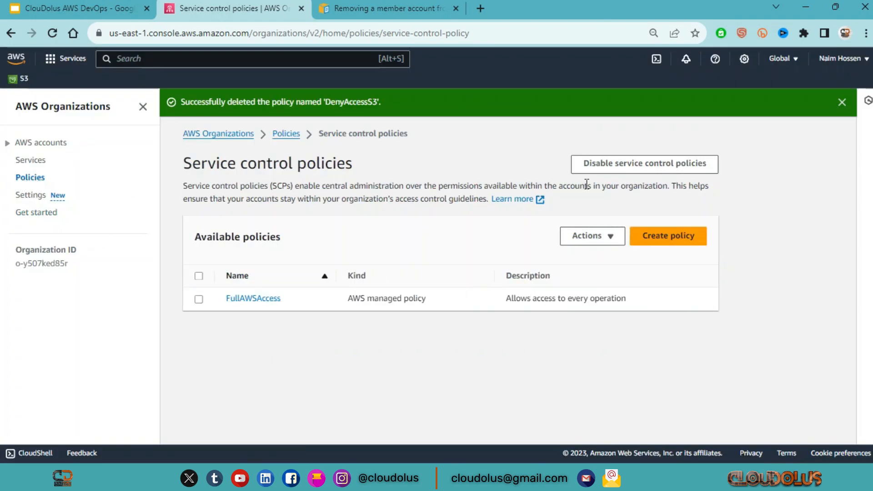
Disable service control policies for the organization, confirming with "disable"
left_click(666, 168)
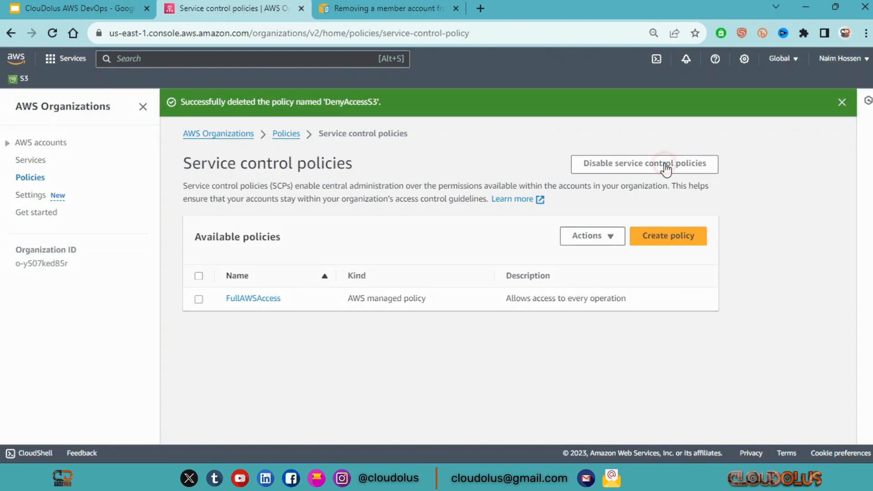
left_click(367, 286)
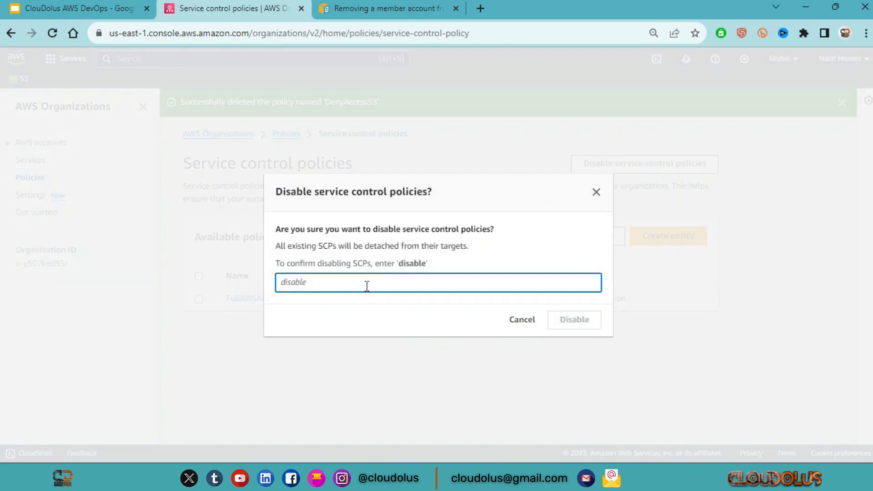
type("disable")
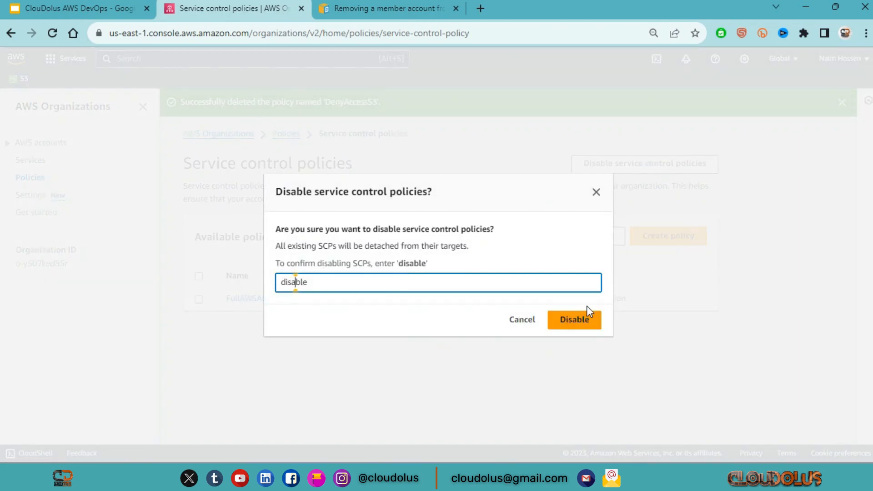
left_click(586, 321)
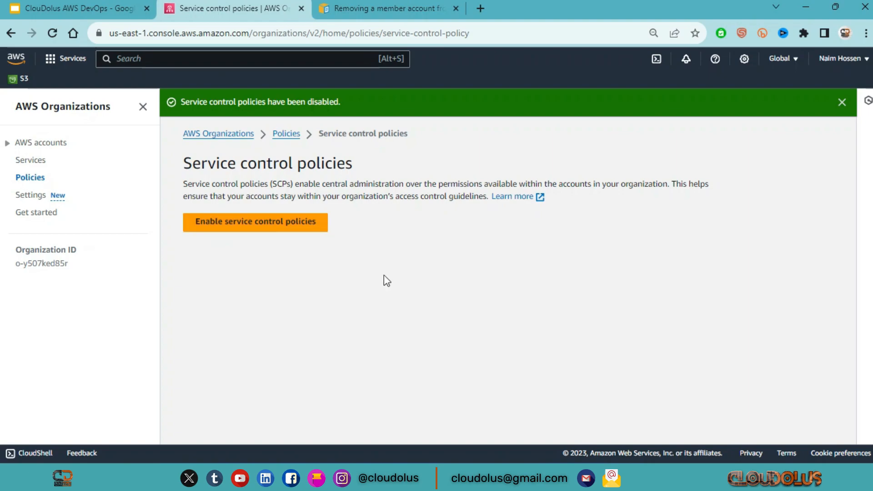
Open the organization's settings and go to the Delete organization section
left_click(32, 218)
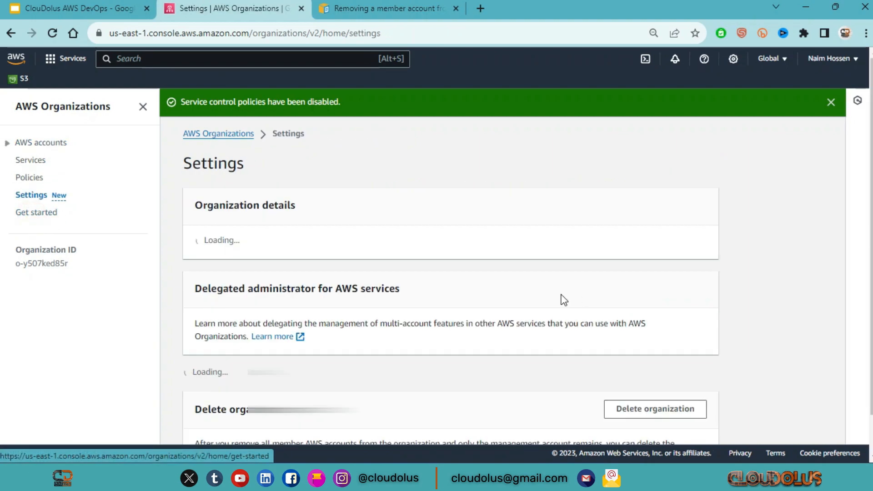
scroll(562, 297, "down", 5)
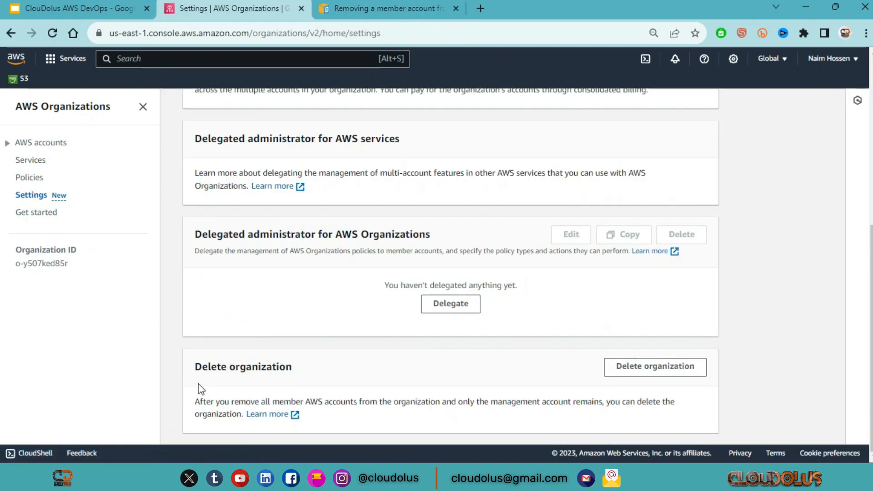
left_click_drag(291, 375, 150, 379)
left_click(315, 371)
left_click_drag(325, 369, 208, 370)
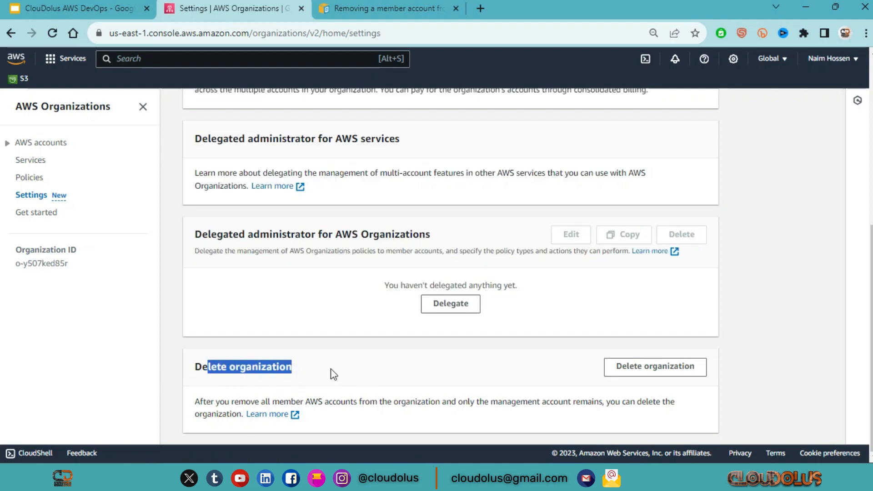
left_click(339, 367)
Delete the organization, copying its organization ID into the confirmation field
left_click(674, 368)
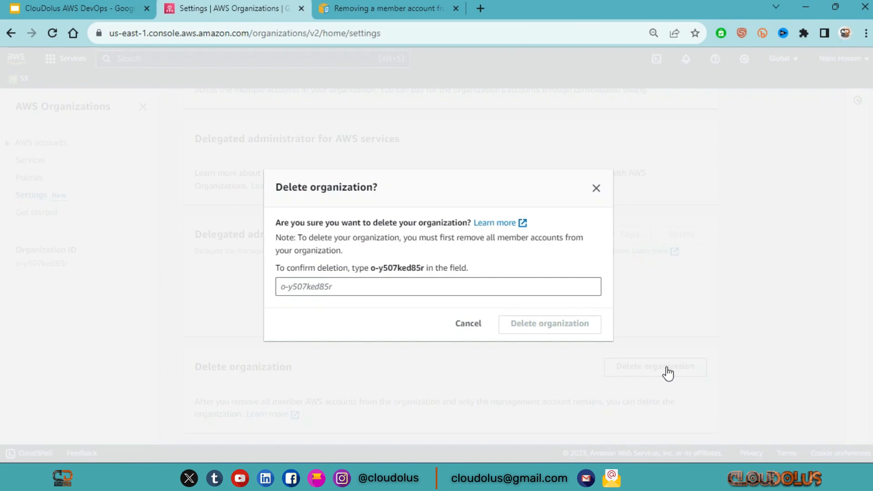
left_click(331, 287)
left_click_drag(371, 270, 428, 277)
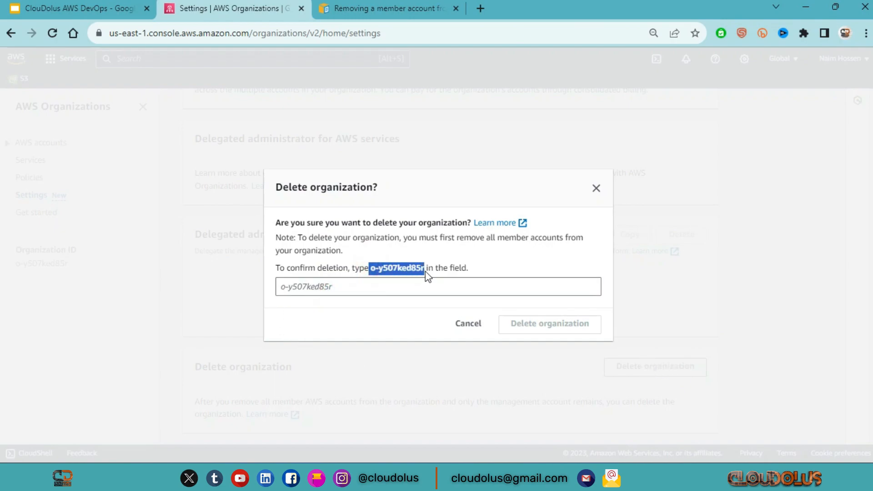
key("ctrl+c")
left_click(344, 287)
key("ctrl+v")
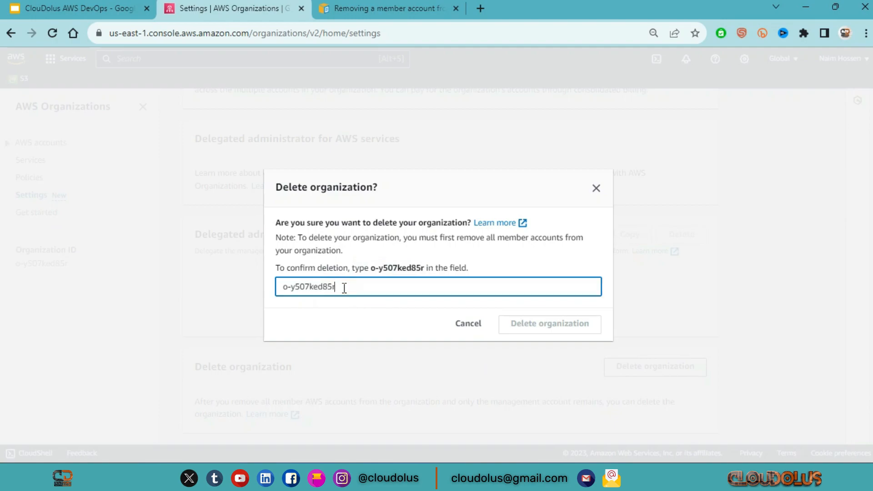
left_click(579, 331)
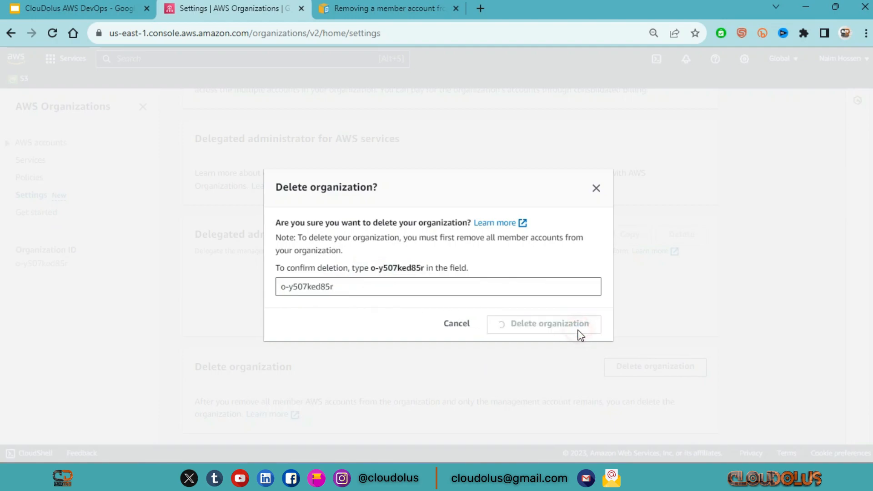